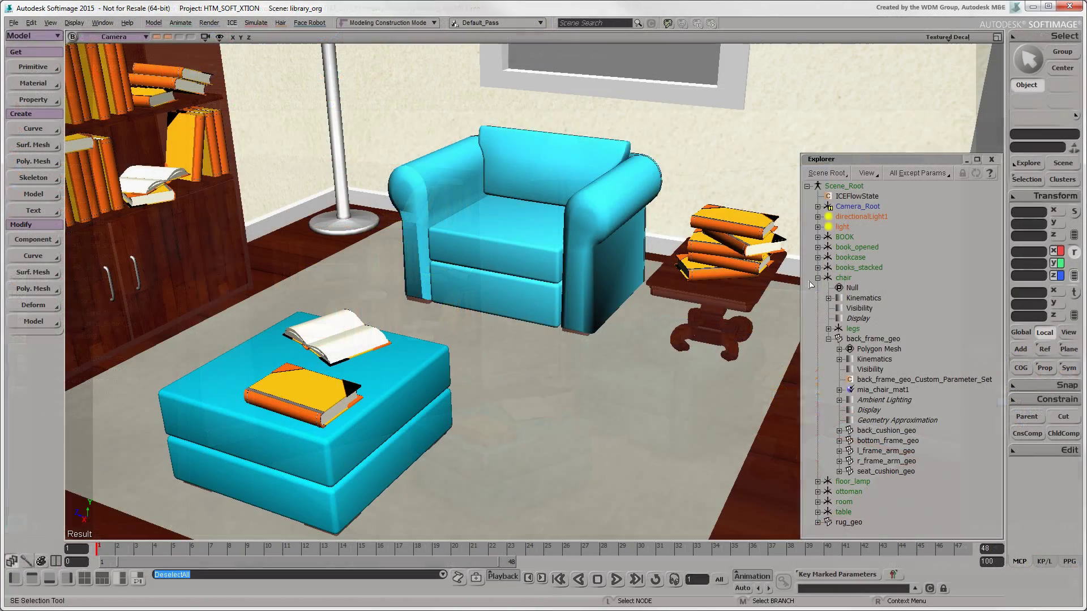
# Rotate the whole armchair about 39 degrees and slide it to a new floor spot.
pyautogui.middleClick(597, 248)
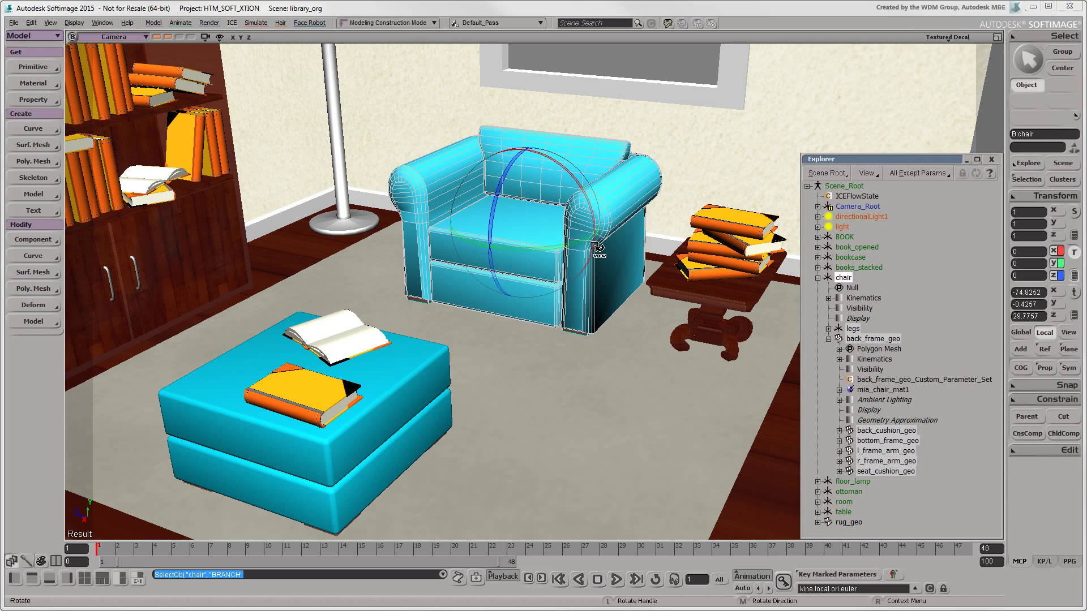
pyautogui.moveTo(597, 248)
pyautogui.mouseDown()
pyautogui.moveTo(696, 237)
pyautogui.moveTo(587, 249)
pyautogui.mouseUp()
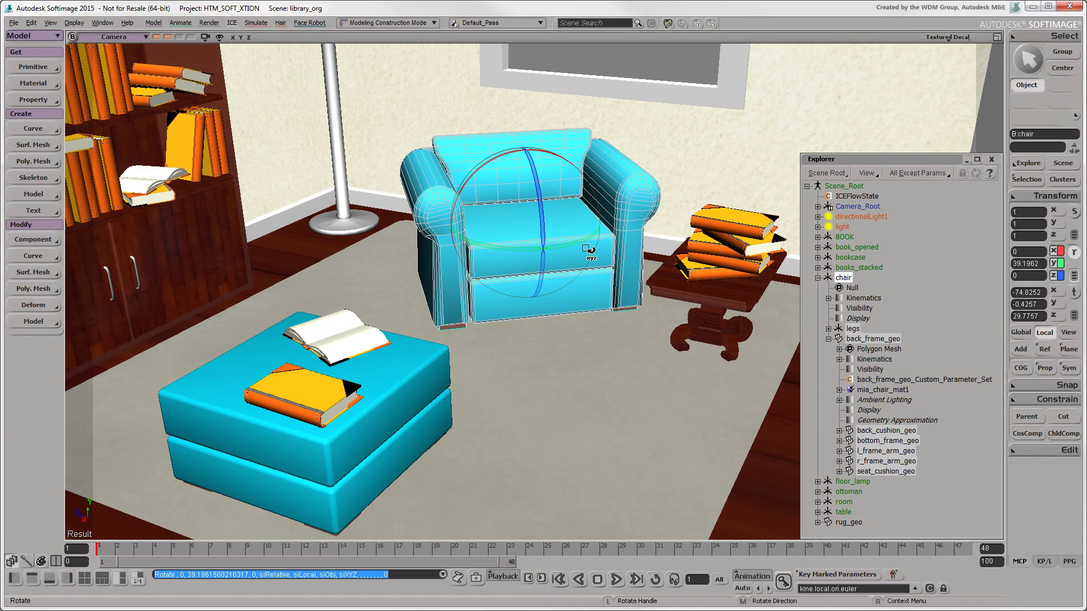
pyautogui.press('v')
pyautogui.moveTo(497, 237); pyautogui.dragTo(456, 226)
# Tint the shared mia_chair_mat1 diffuse from cyan to blue (0.301, 0.611, 0.871).
pyautogui.middleClick(872, 338)
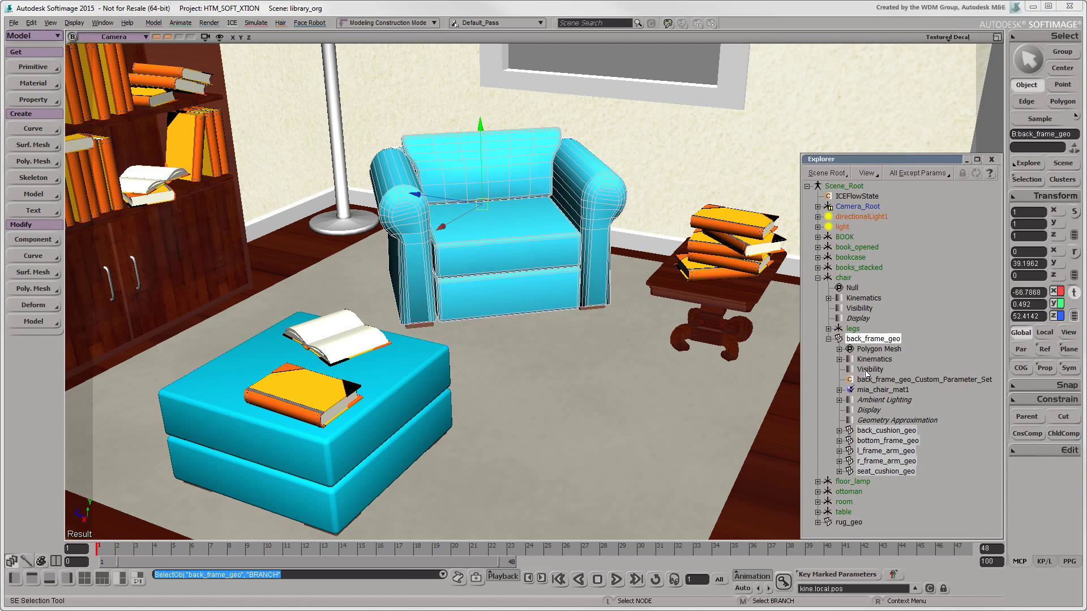
pyautogui.click(851, 391)
pyautogui.click(655, 338)
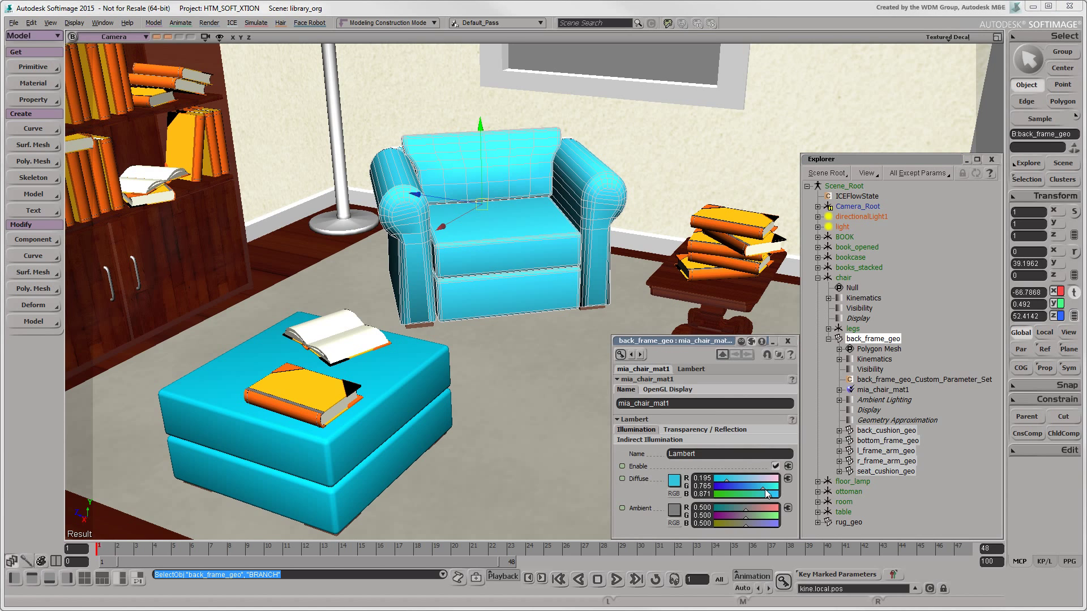
pyautogui.moveTo(767, 487); pyautogui.dragTo(736, 484)
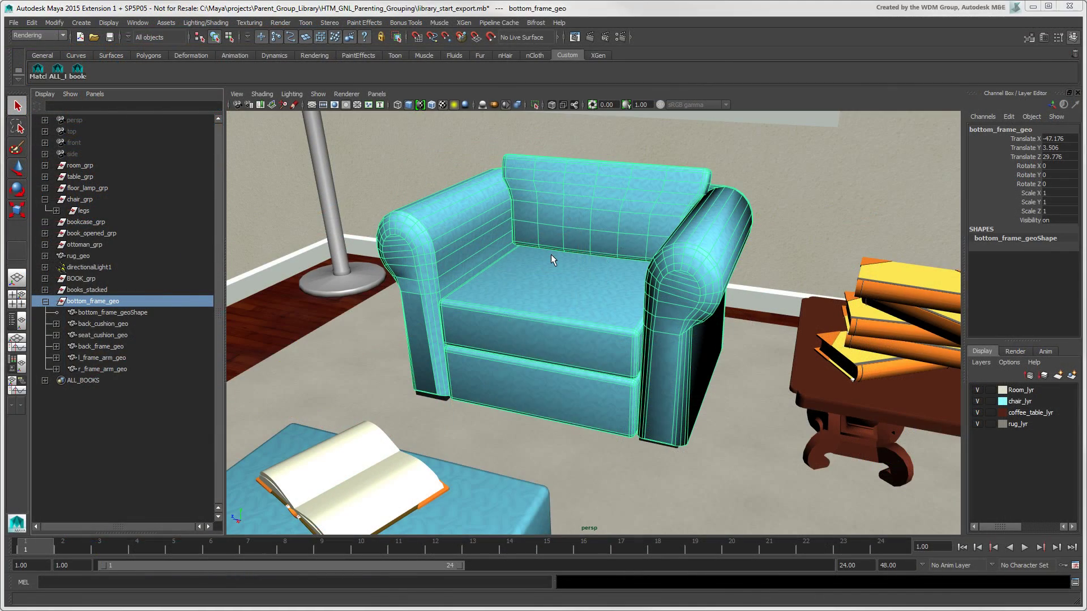
# Assign the existing mia_book_cover_mat to the armchair via its right-click menu.
pyautogui.rightClick(553, 260)
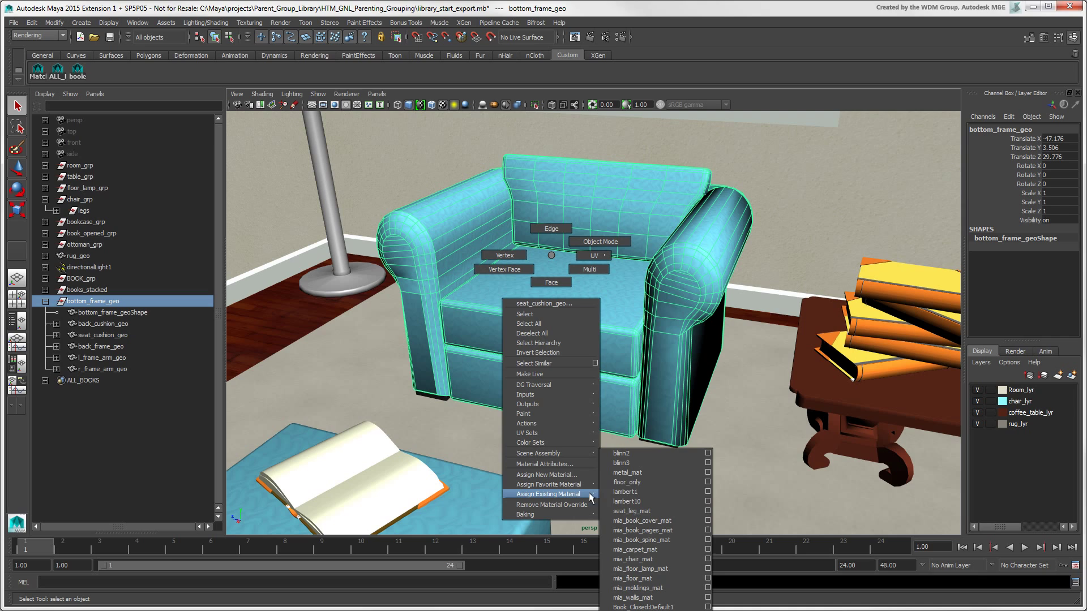
pyautogui.moveTo(589, 494)
pyautogui.click(682, 520)
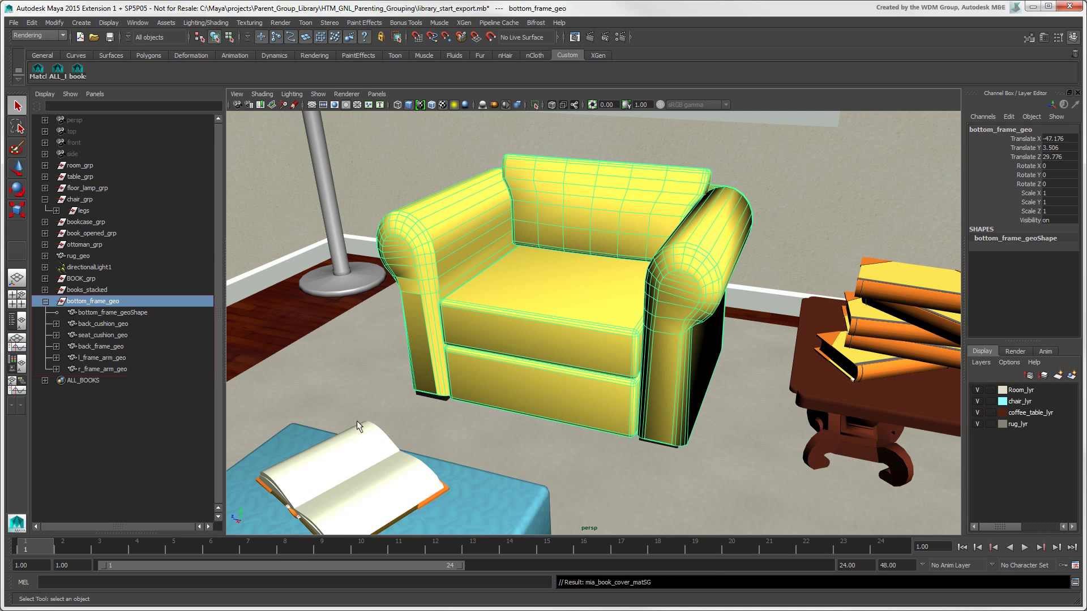
pyautogui.click(92, 305)
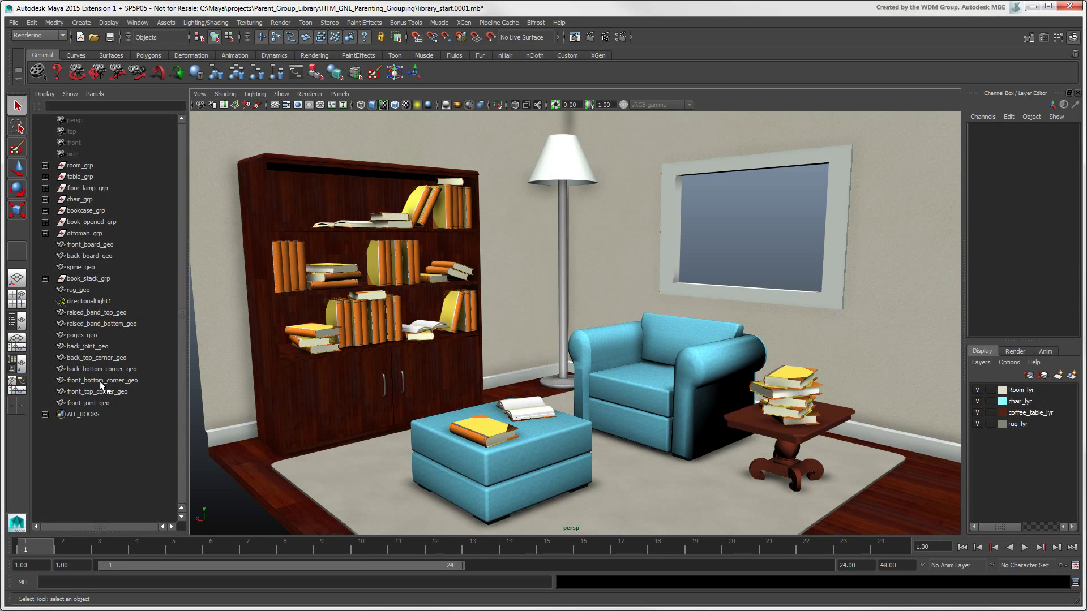
# Parent front_bottom_corner_geo, front_top_corner_geo and front_joint_geo under front_board_geo with Edit > Parent.
pyautogui.keyDown('shift'); pyautogui.click(101, 381); pyautogui.keyUp('shift')
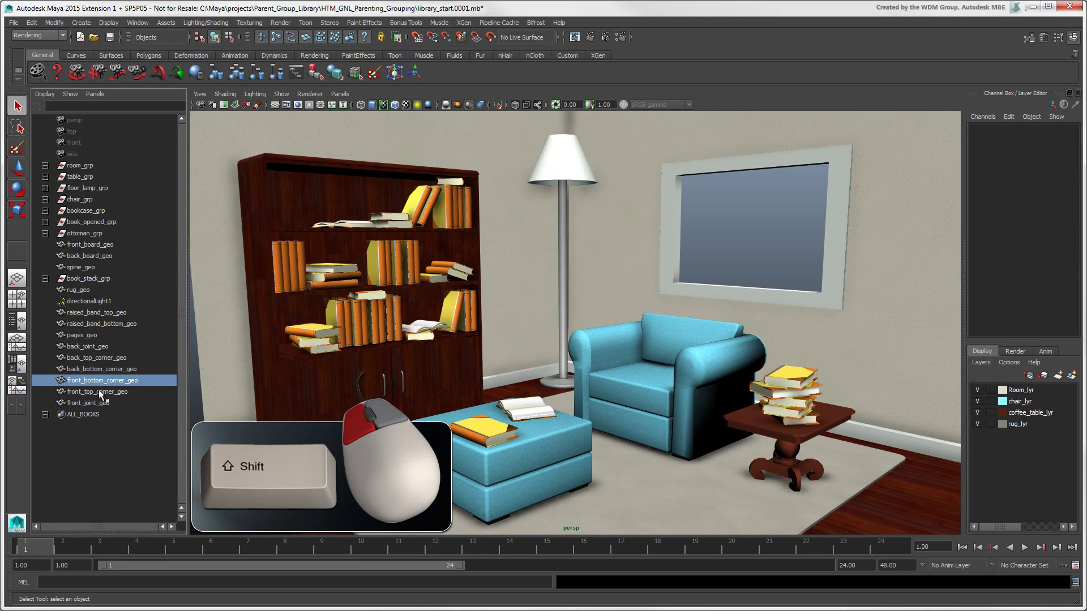
pyautogui.keyDown('shift'); pyautogui.click(100, 391); pyautogui.keyUp('shift')
pyautogui.keyDown('shift'); pyautogui.click(97, 403); pyautogui.keyUp('shift')
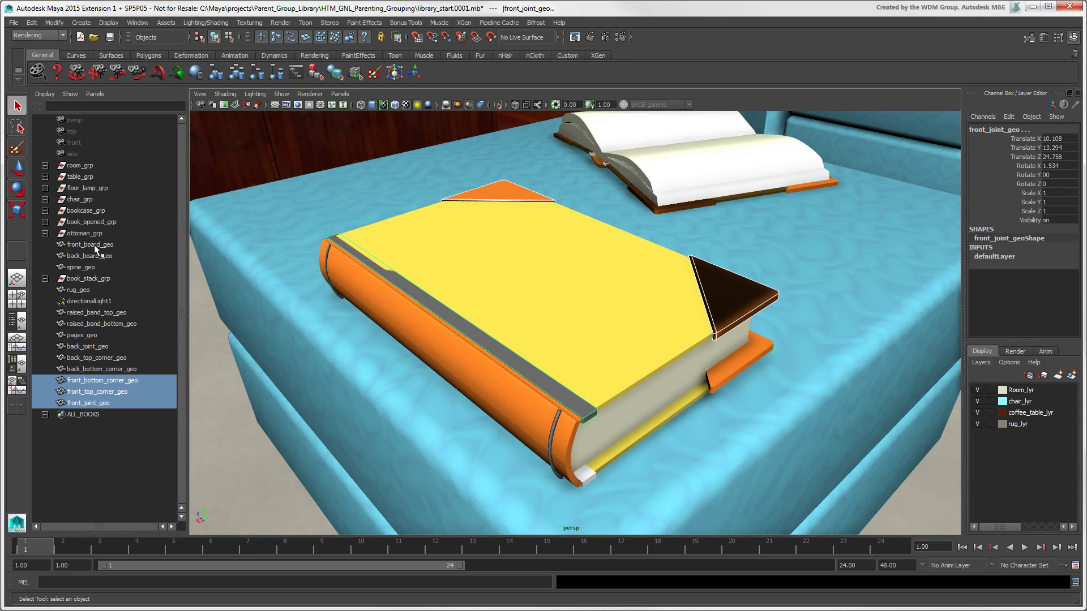
pyautogui.keyDown('ctrl'); pyautogui.click(94, 244); pyautogui.keyUp('ctrl')
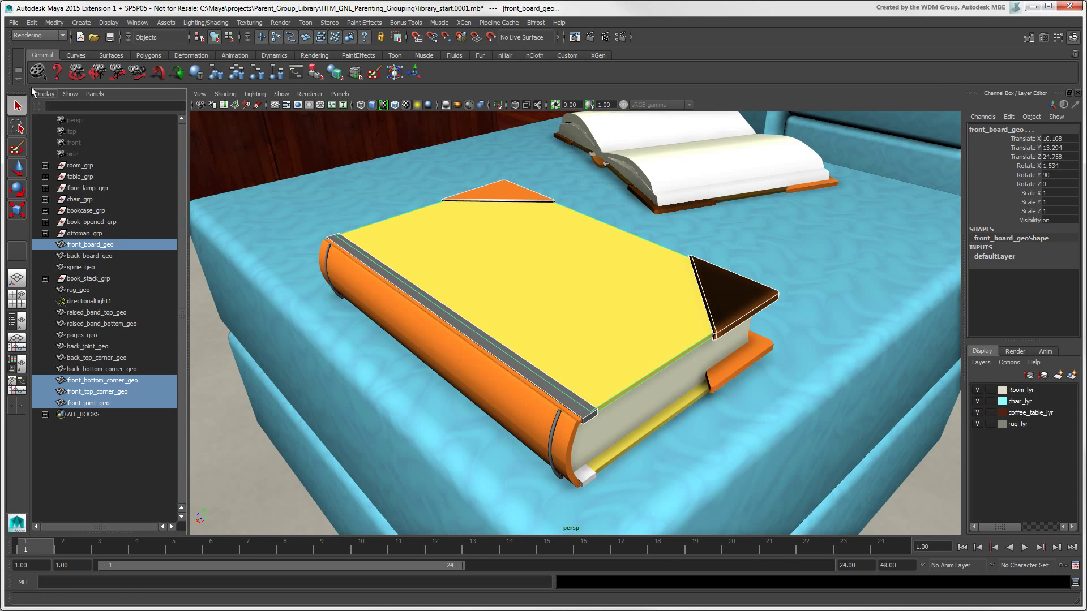
pyautogui.click(32, 23)
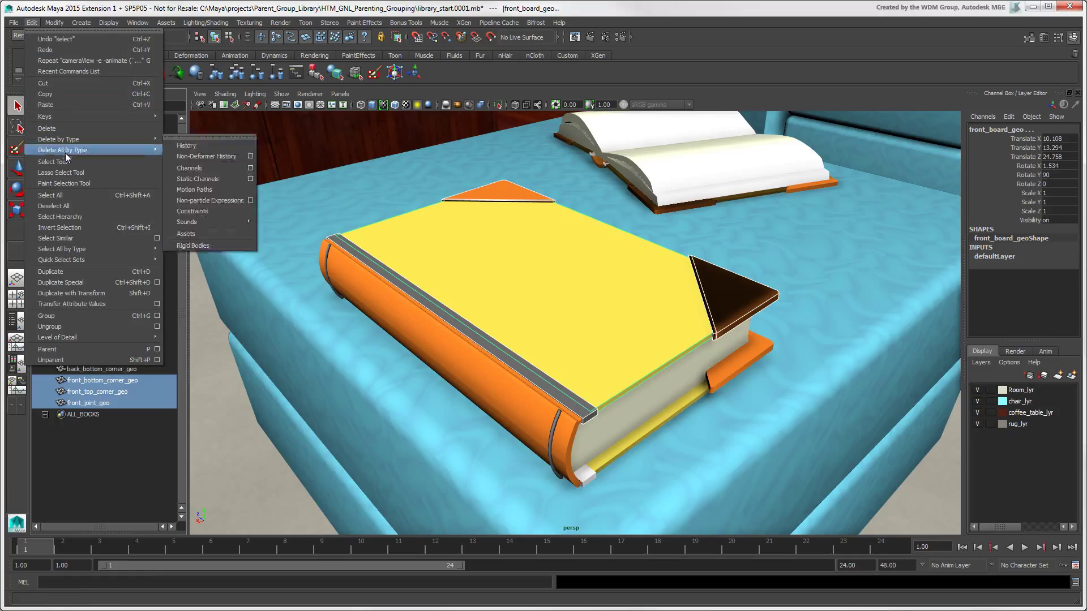
pyautogui.click(83, 349)
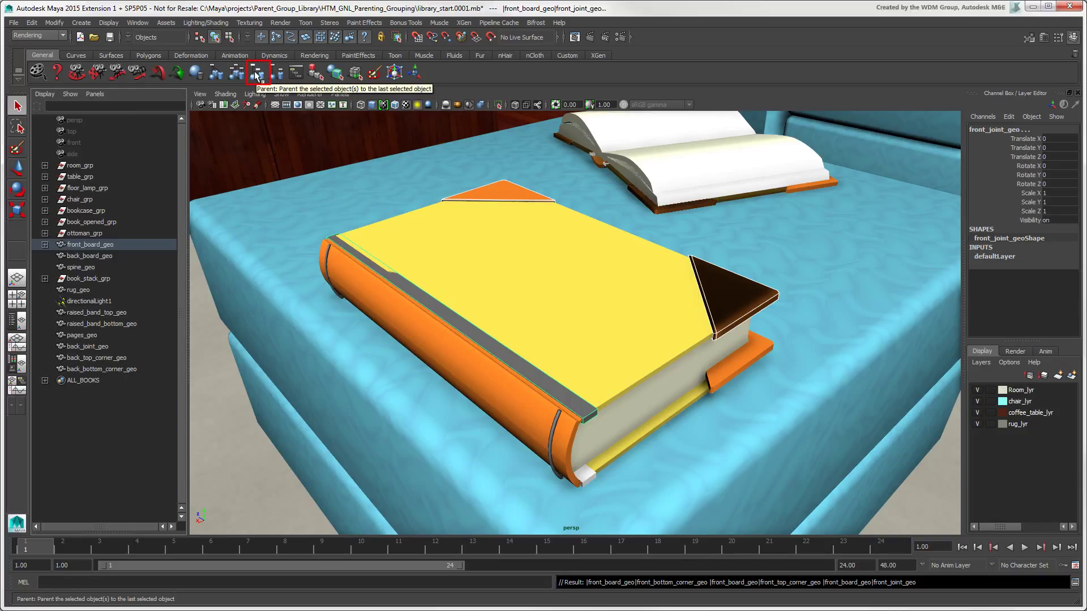
# Drag back_joint_geo, back_top_corner_geo and back_bottom_corner_geo under back_board_geo in the Outliner.
pyautogui.click(45, 245)
pyautogui.click(96, 245)
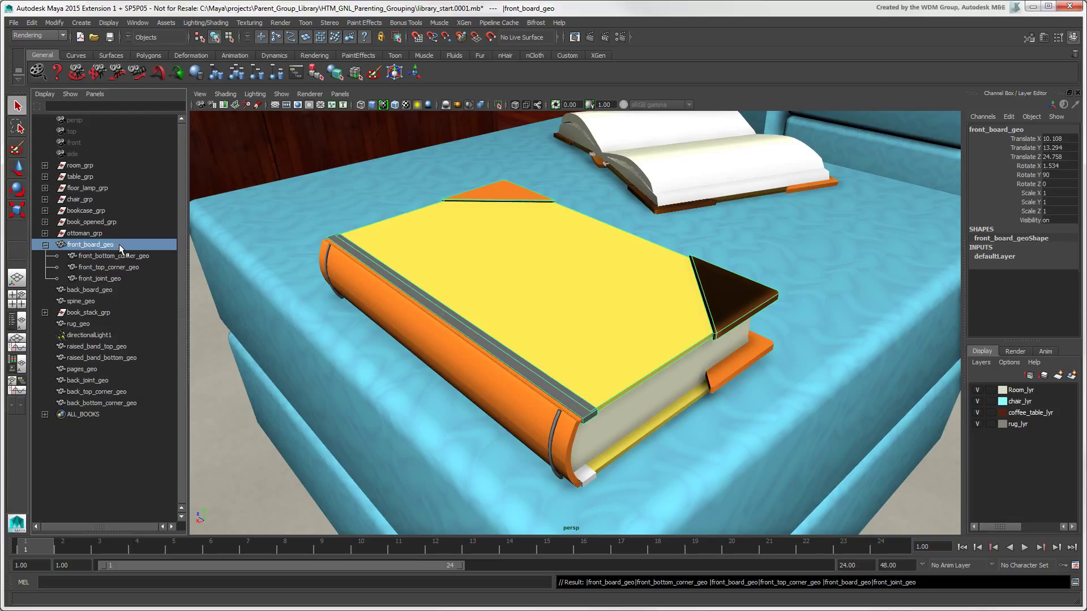
pyautogui.click(95, 380)
pyautogui.keyDown('ctrl'); pyautogui.click(96, 391); pyautogui.keyUp('ctrl')
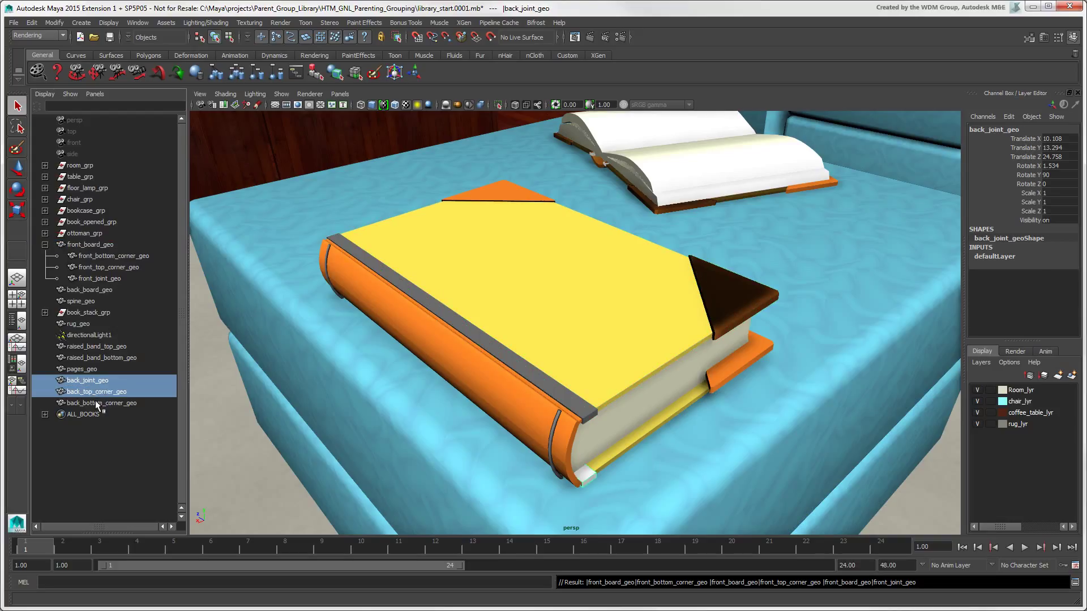
pyautogui.keyDown('ctrl'); pyautogui.click(97, 403); pyautogui.keyUp('ctrl')
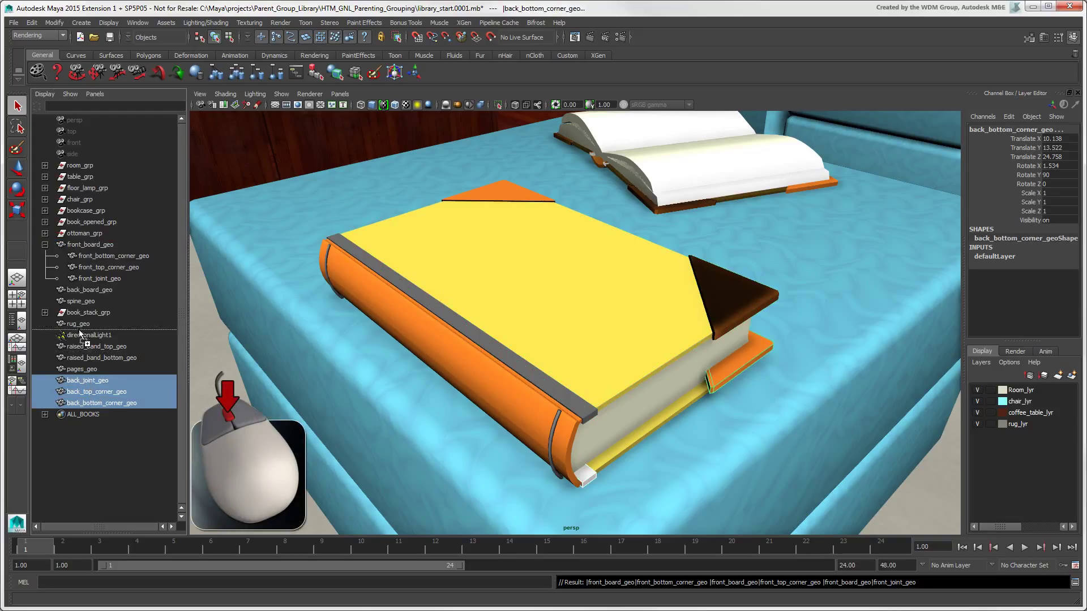
pyautogui.moveTo(80, 333); pyautogui.dragTo(77, 295, button='middle')
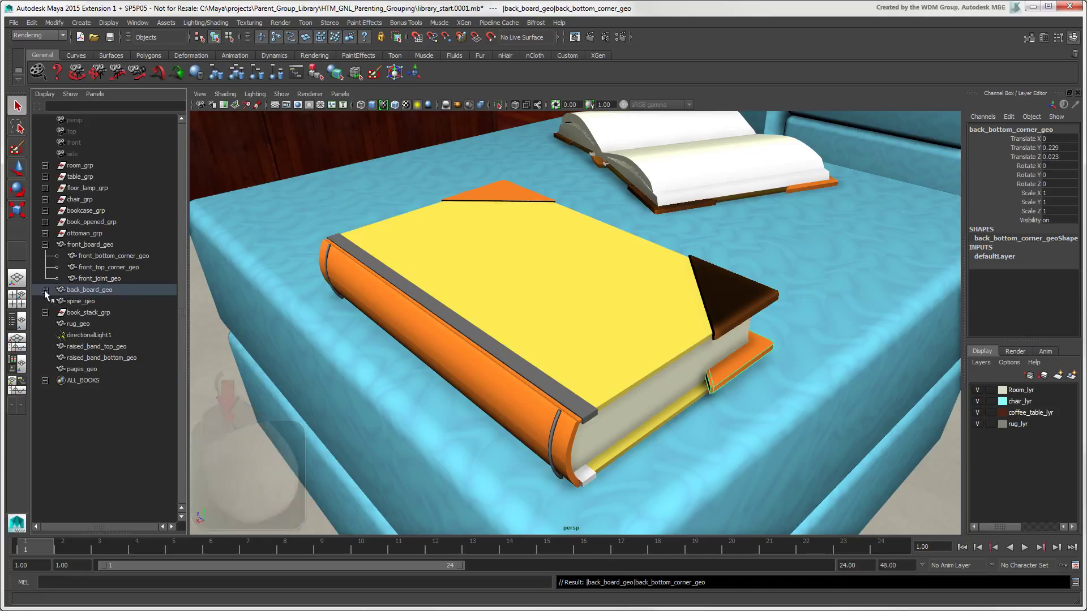
pyautogui.click(82, 290)
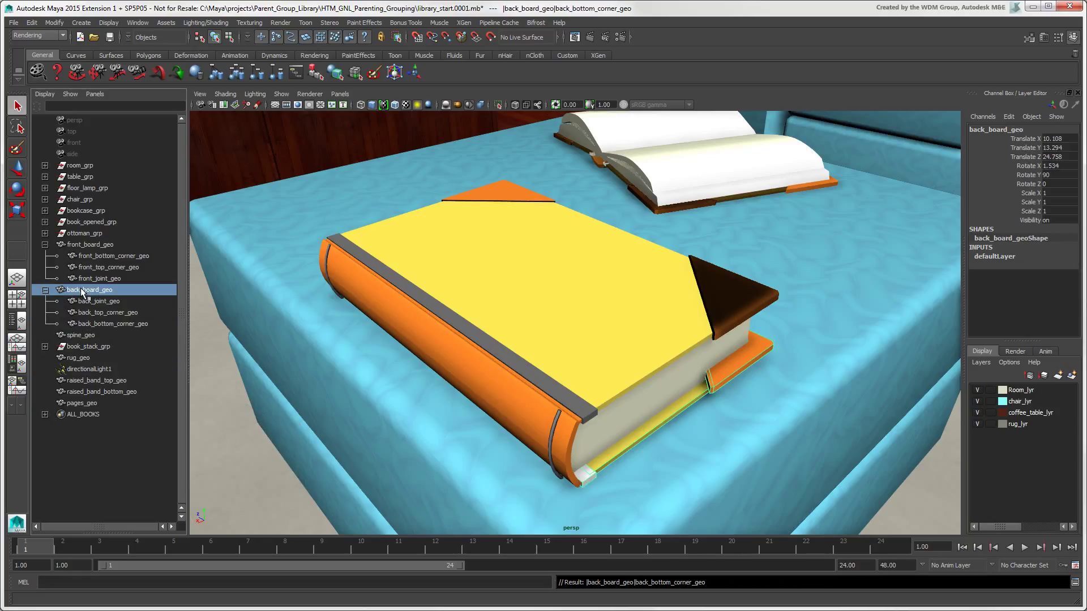
# Drag raised_band_top_geo, raised_band_bottom_geo and pages_geo under spine_geo.
pyautogui.click(116, 381)
pyautogui.keyDown('shift'); pyautogui.click(87, 402); pyautogui.keyUp('shift')
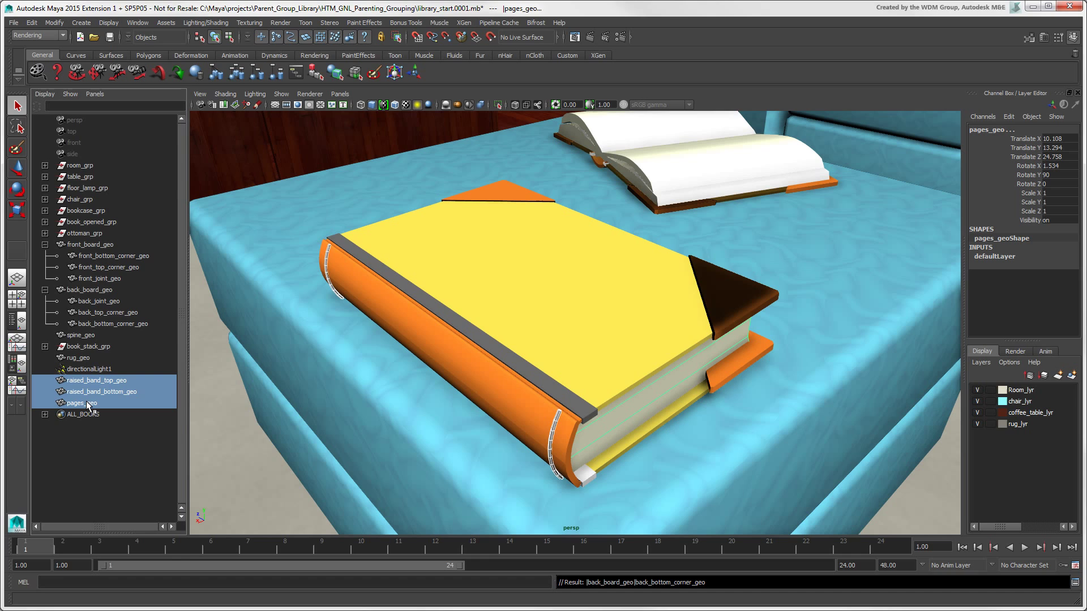
pyautogui.moveTo(77, 383); pyautogui.dragTo(80, 337, button='middle')
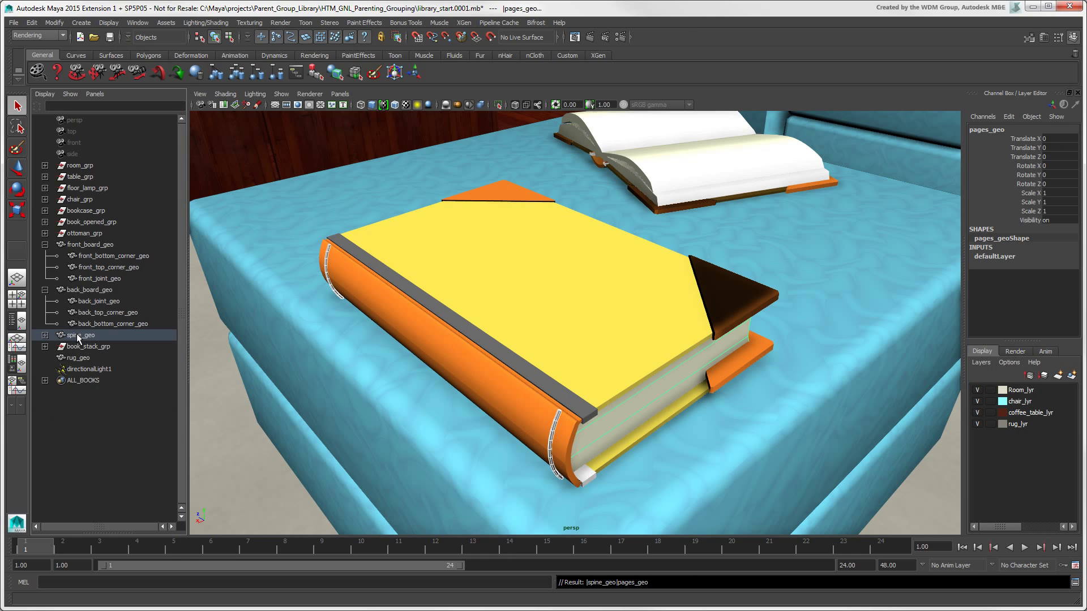
pyautogui.click(80, 338)
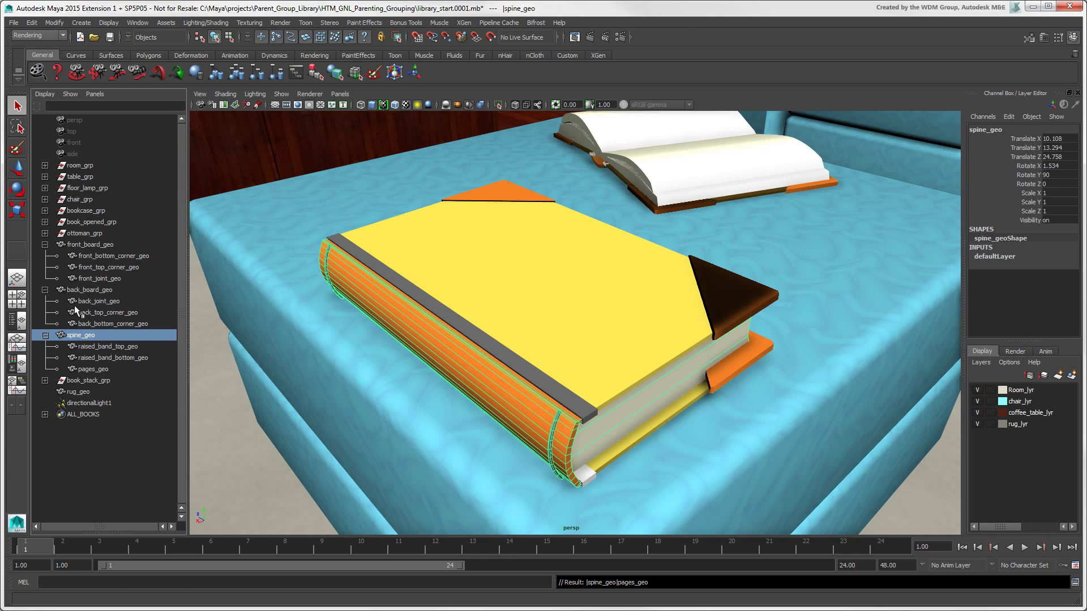
# Turn on Display > Shapes and select front_board_geoShape beneath front_board_geo.
pyautogui.click(44, 94)
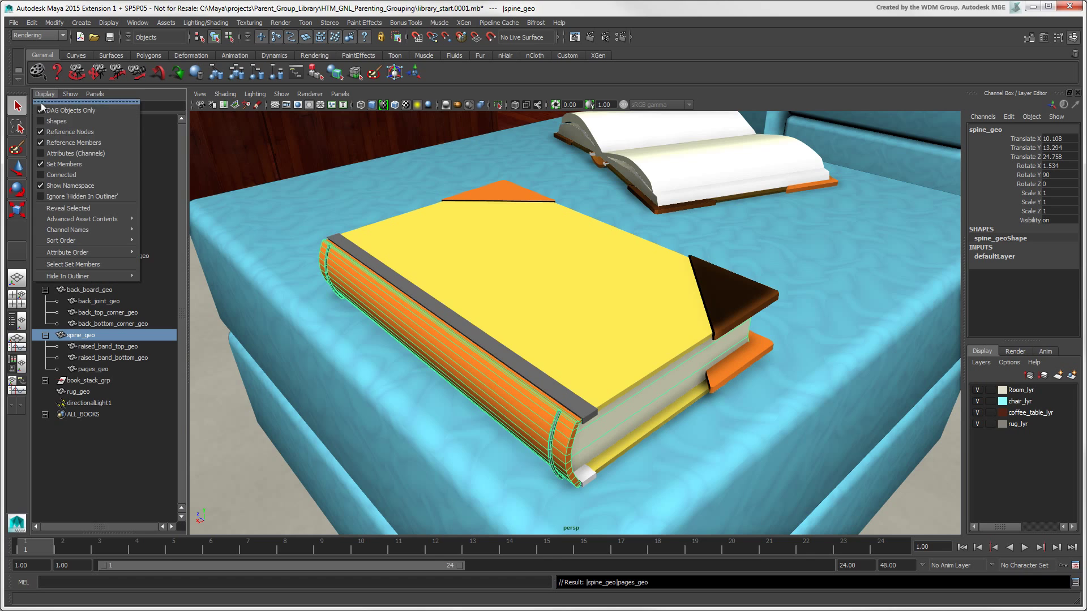
pyautogui.click(42, 126)
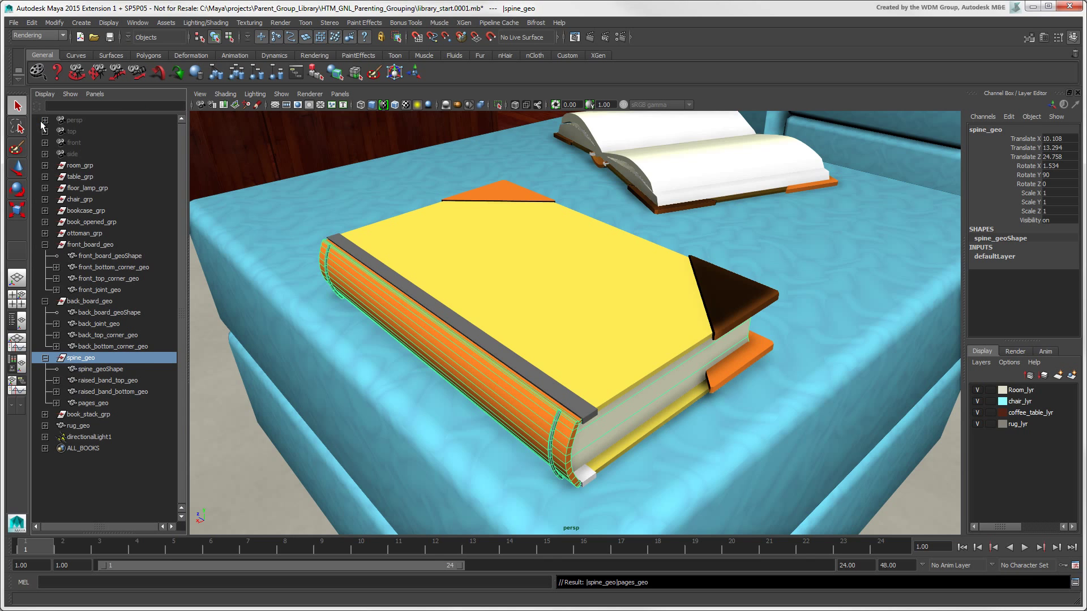
pyautogui.click(81, 247)
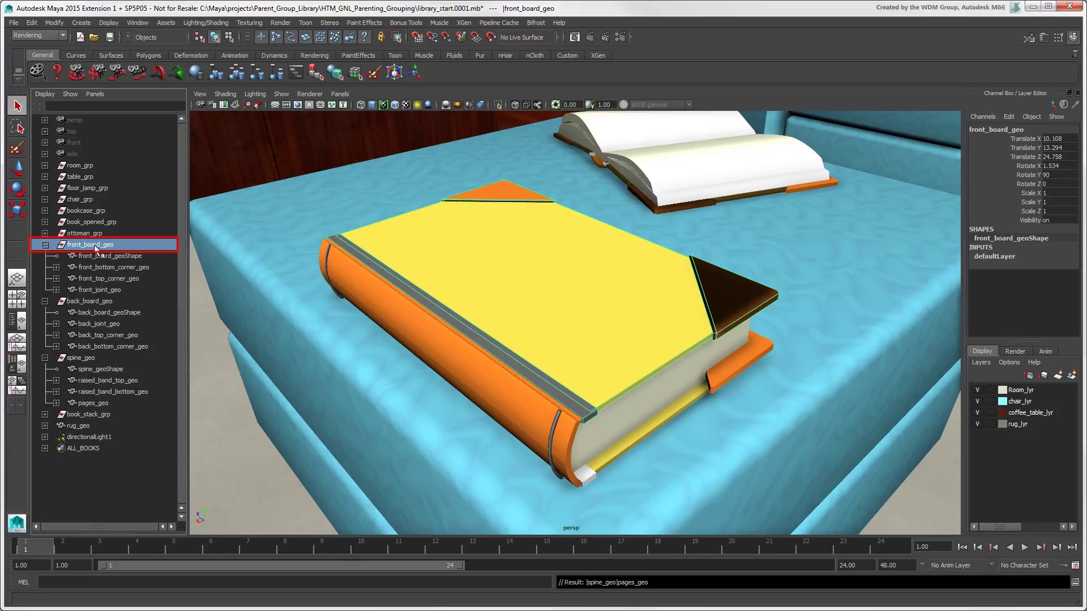
pyautogui.click(113, 256)
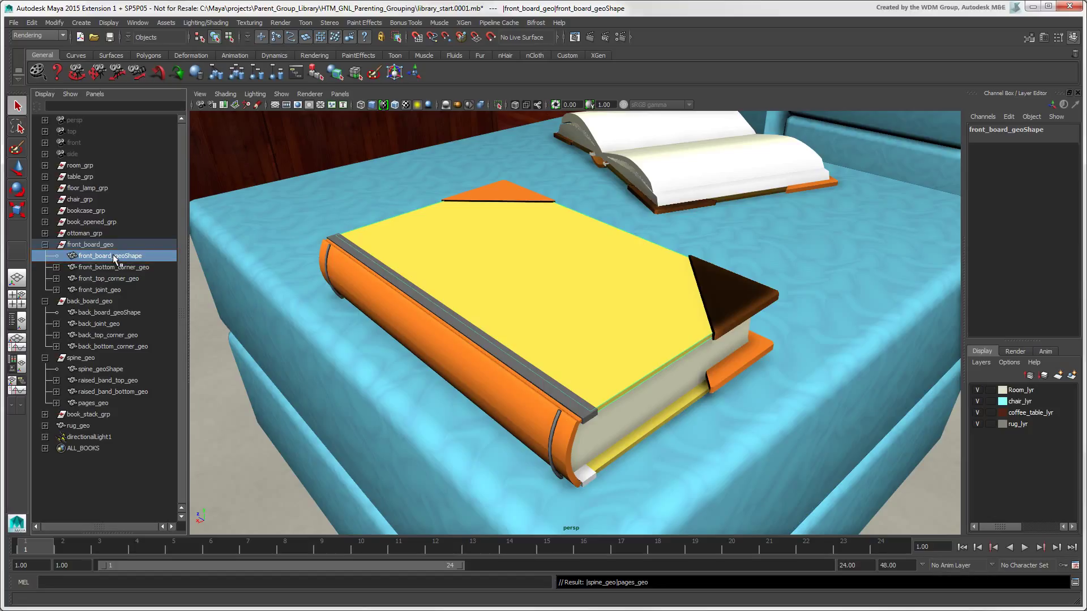
pyautogui.click(101, 378)
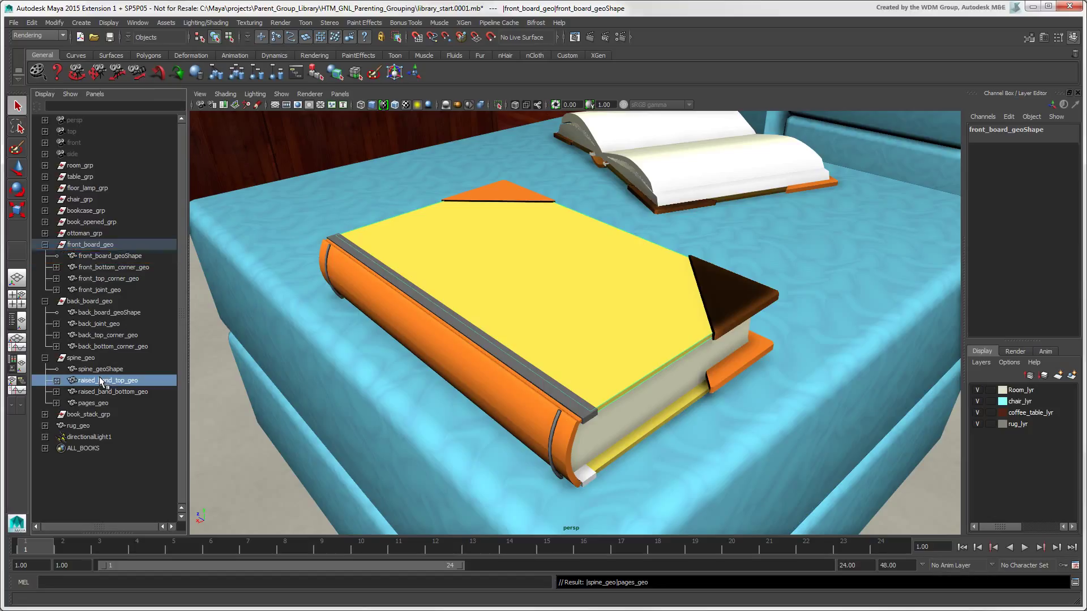
pyautogui.keyDown('shift'); pyautogui.click(97, 402); pyautogui.keyUp('shift')
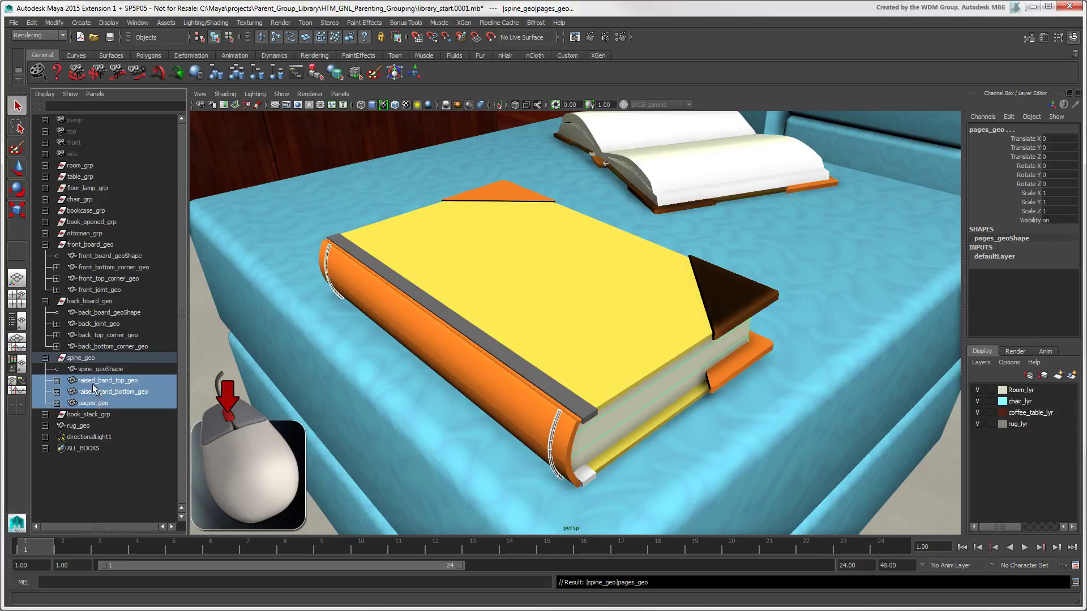
pyautogui.moveTo(91, 383); pyautogui.dragTo(108, 467, button='middle')
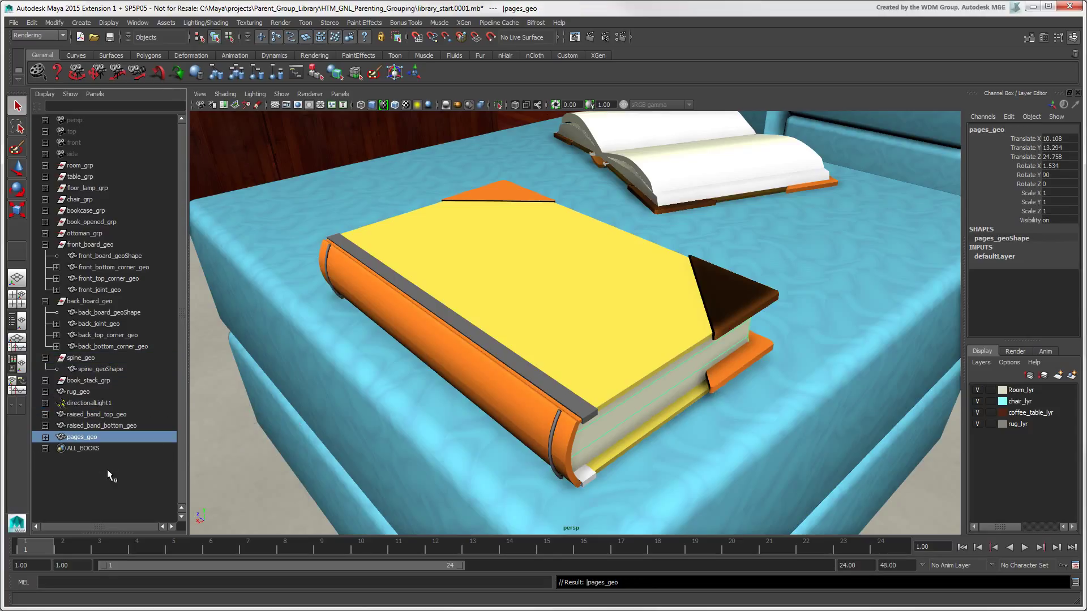
pyautogui.hotkey('ctrl', 'z')
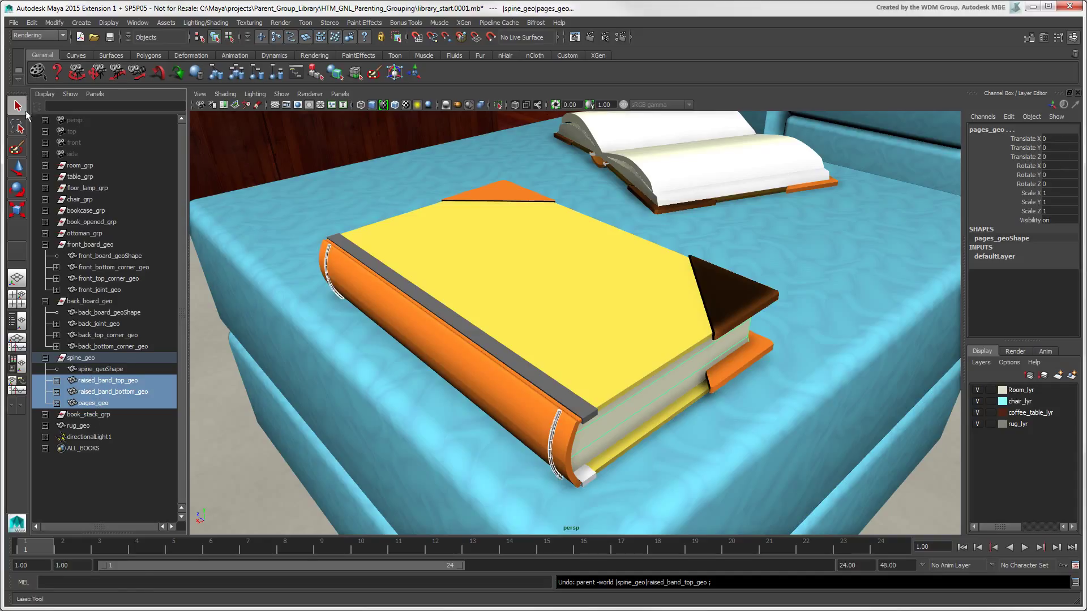
pyautogui.click(32, 23)
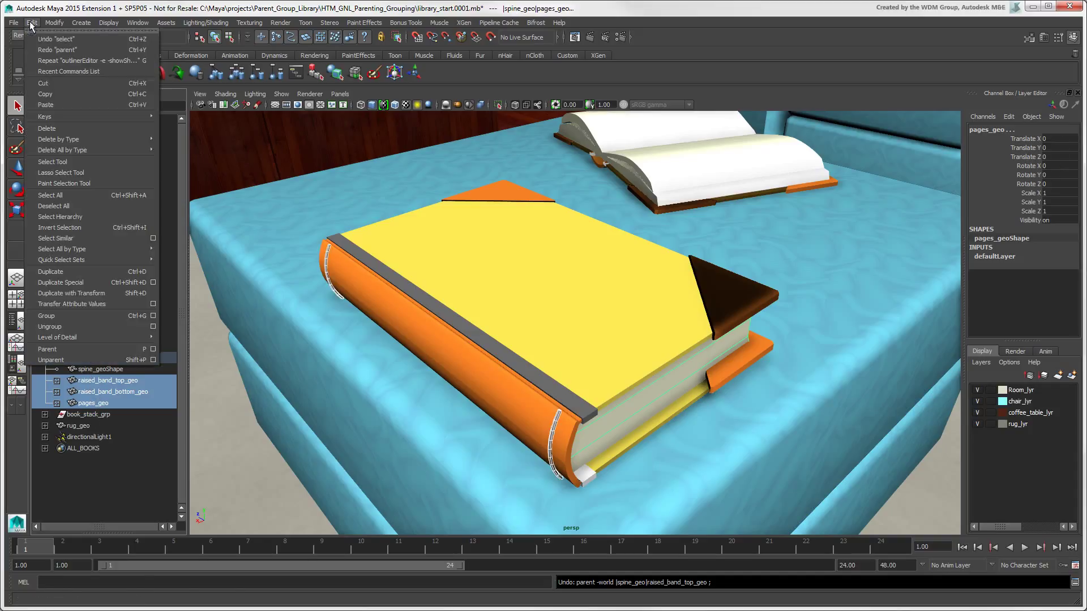
pyautogui.click(86, 360)
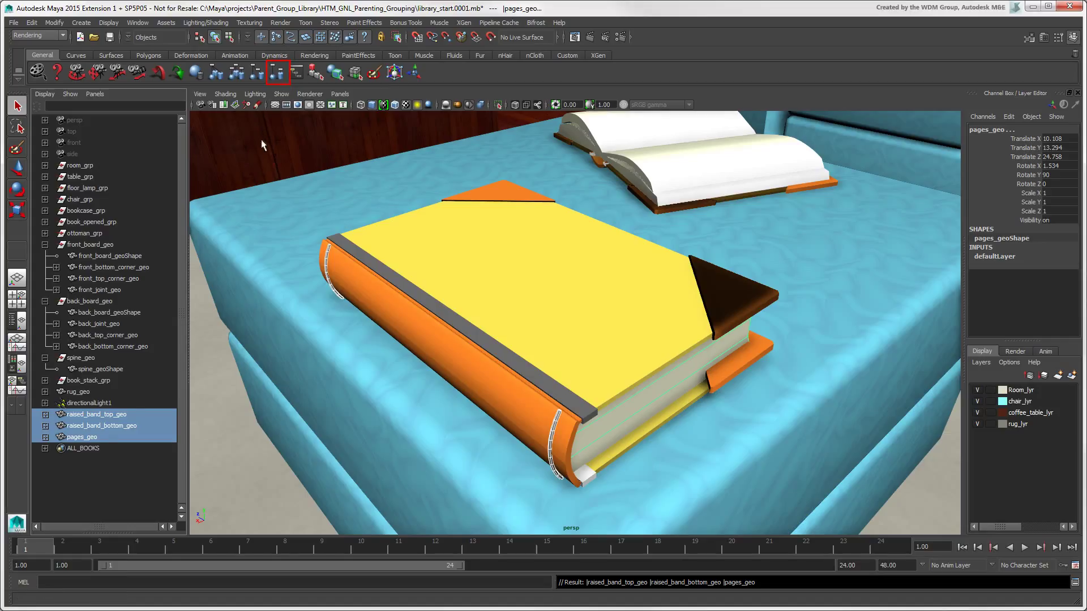
pyautogui.hotkey('ctrl', 'z')
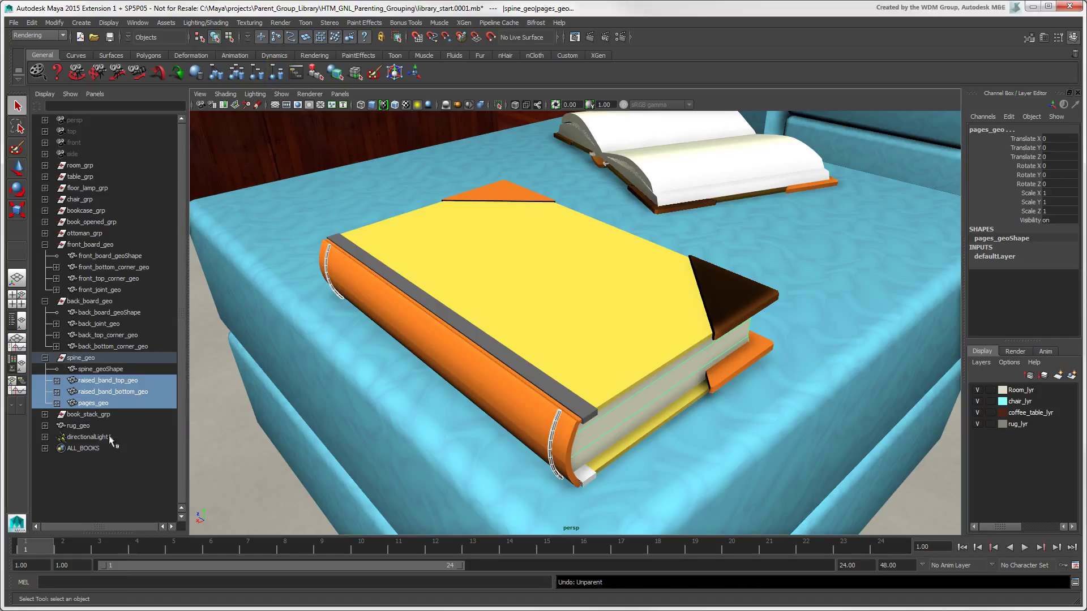
pyautogui.click(79, 358)
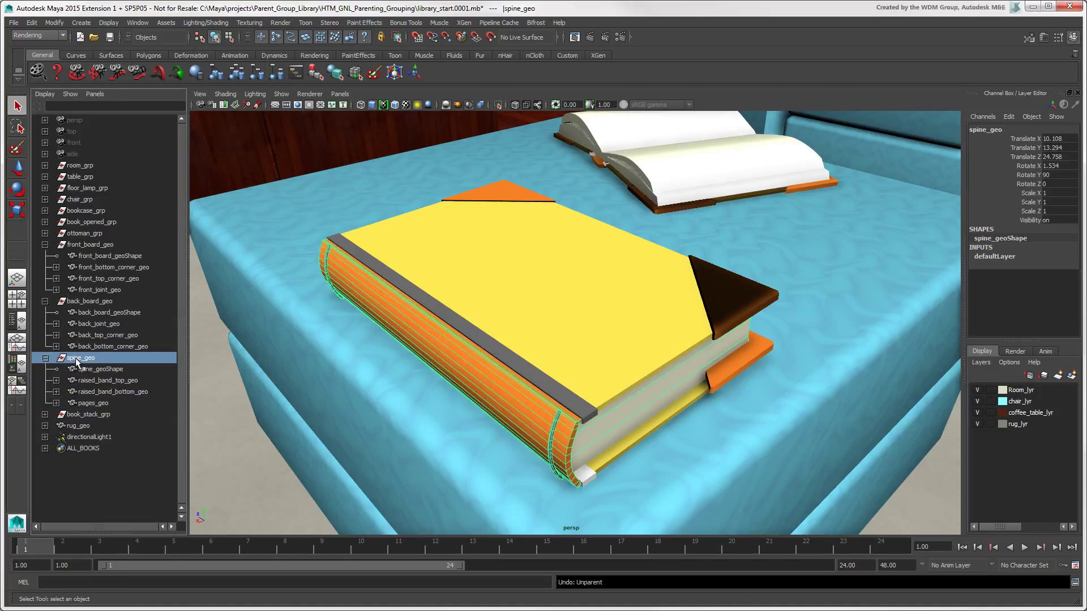
pyautogui.click(78, 302)
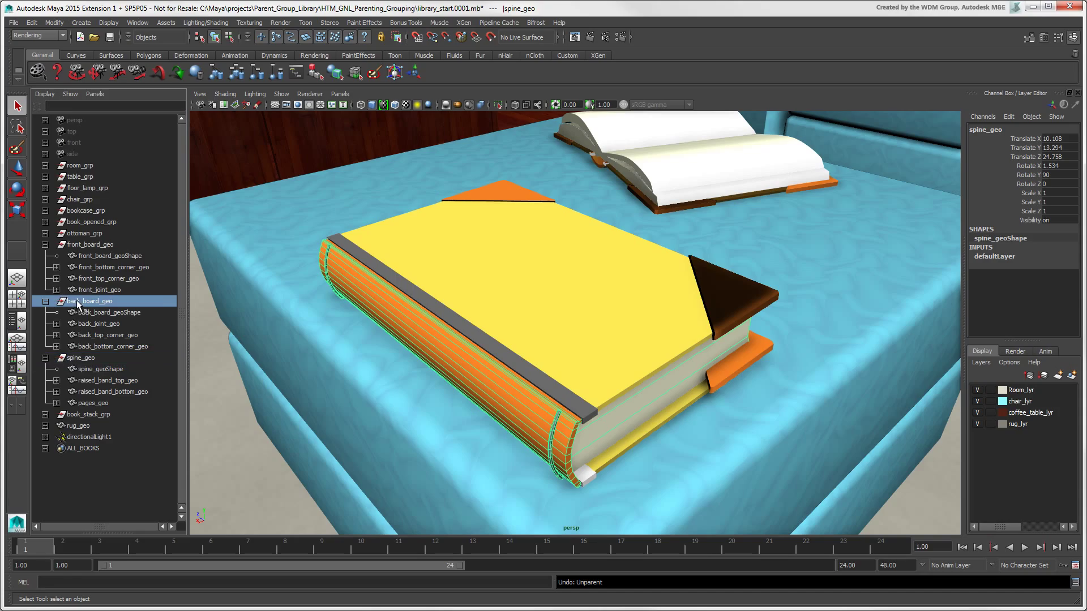
pyautogui.click(88, 245)
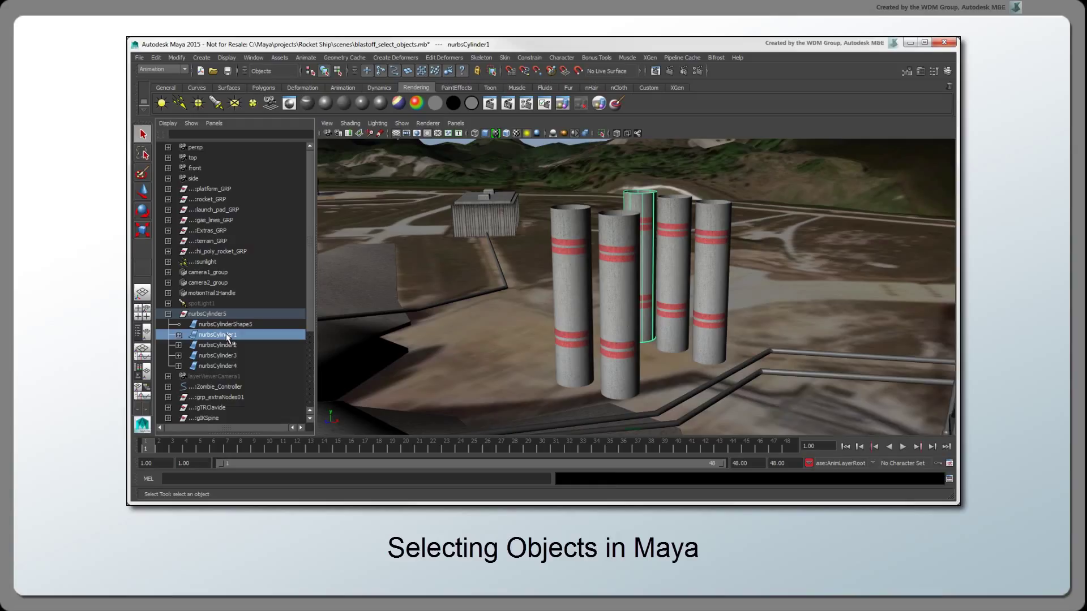
# Step through the Outliner hierarchy, then rotate front_board_geo around the spine to Rotate Y 92.786.
pyautogui.press('Right')
pyautogui.press('Right')
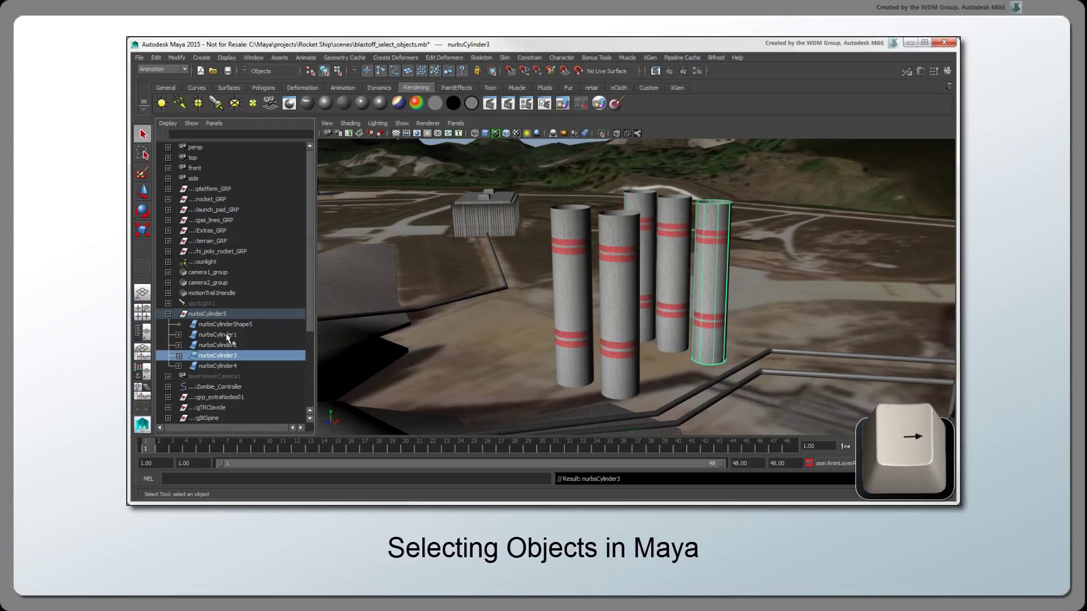
pyautogui.press('Left')
pyautogui.press('Left')
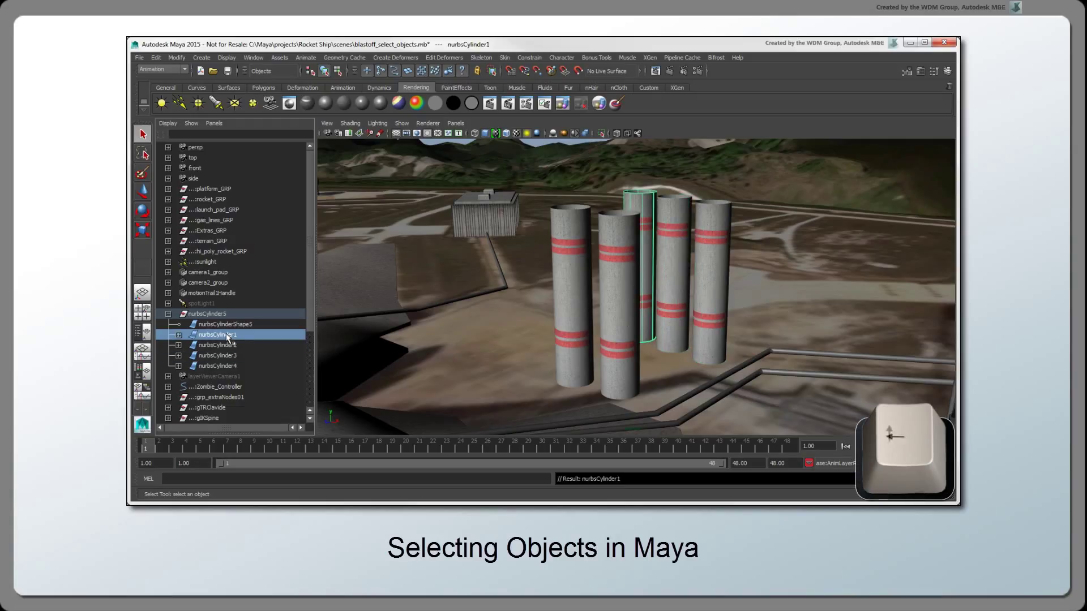
pyautogui.press('Up')
pyautogui.press('Down')
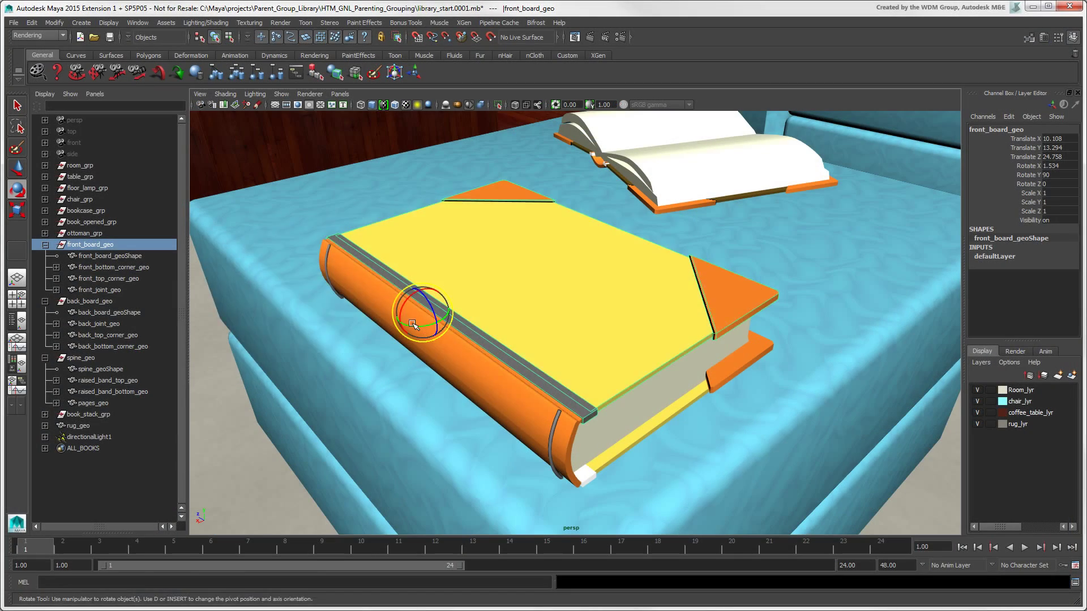
pyautogui.moveTo(412, 324)
pyautogui.mouseDown()
pyautogui.moveTo(430, 319)
pyautogui.moveTo(391, 328)
pyautogui.moveTo(422, 339)
pyautogui.mouseUp()
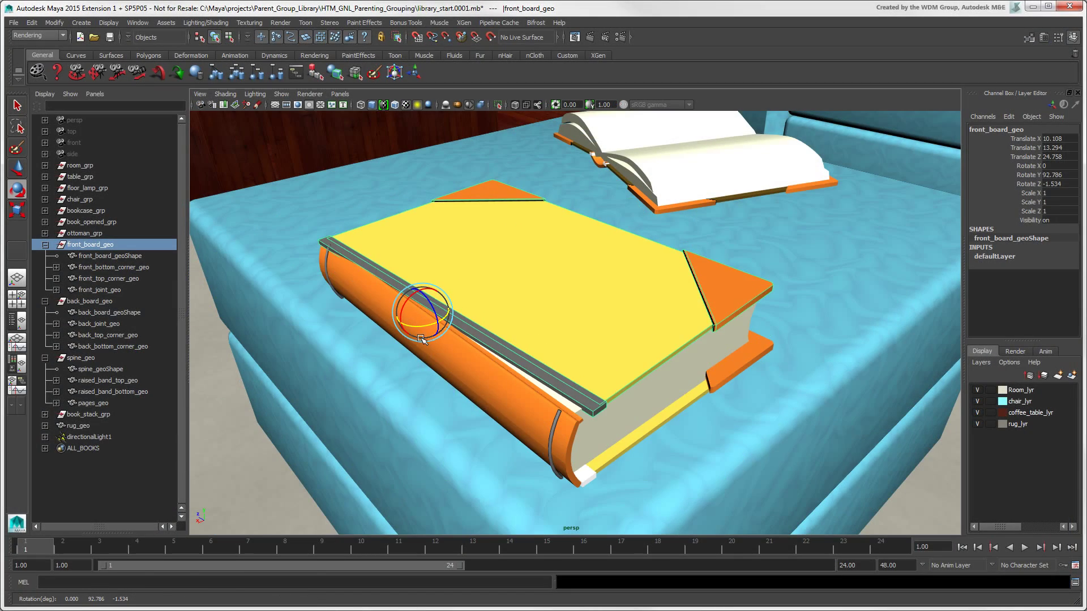
pyautogui.press('w')
pyautogui.moveTo(419, 289); pyautogui.dragTo(389, 218)
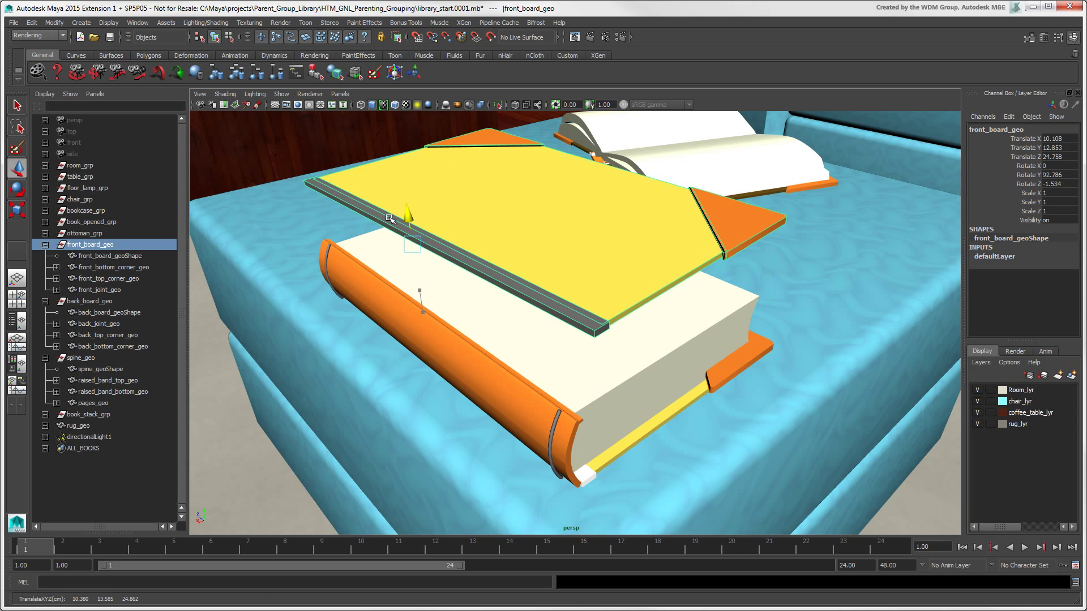
pyautogui.hotkey('ctrl', 'z')
pyautogui.hotkey('ctrl', 'z')
pyautogui.hotkey('ctrl', 'z')
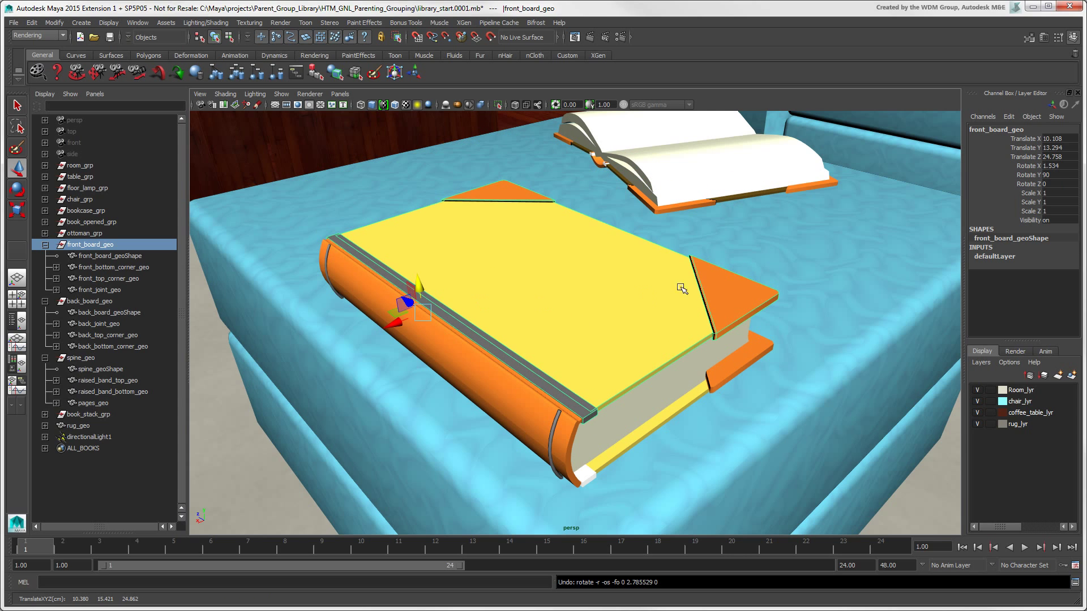
pyautogui.click(719, 286)
pyautogui.moveTo(727, 309); pyautogui.dragTo(691, 363)
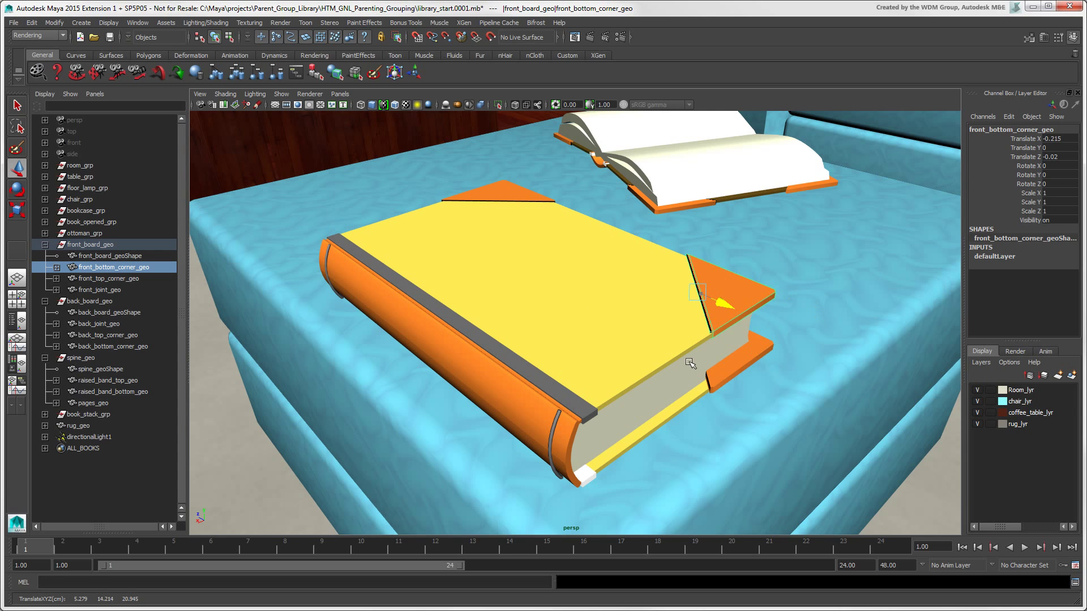
pyautogui.hotkey('ctrl', 'z')
pyautogui.click(1057, 37)
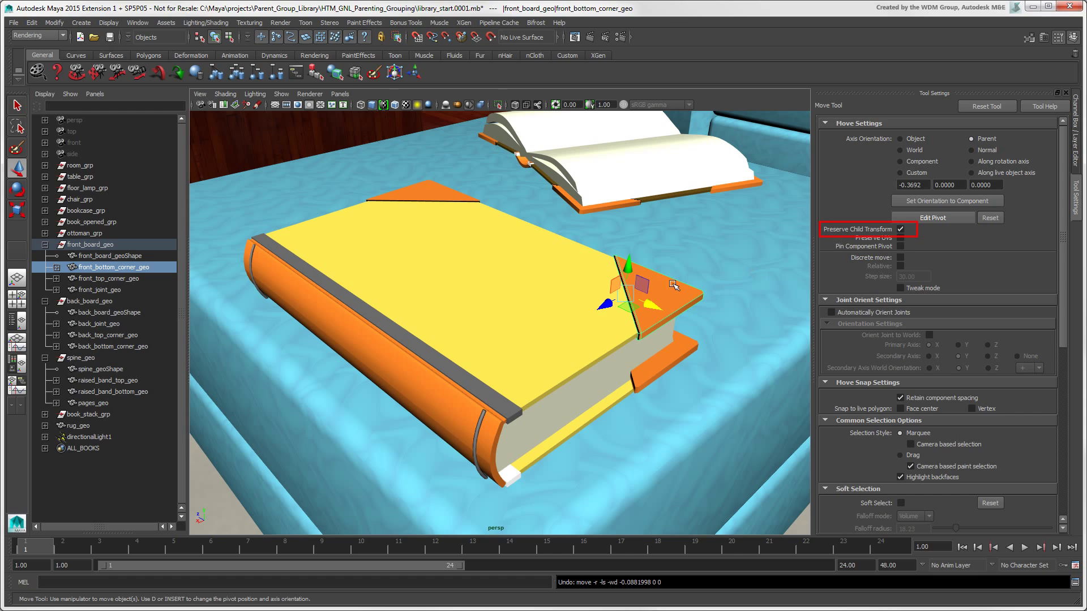
pyautogui.click(113, 245)
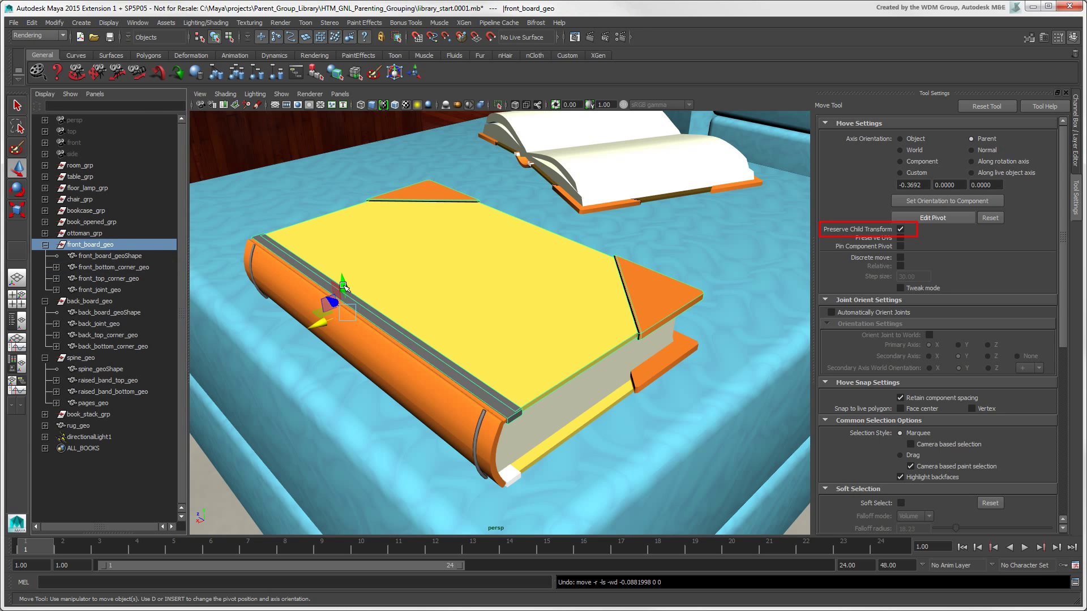
pyautogui.moveTo(344, 287); pyautogui.dragTo(327, 232)
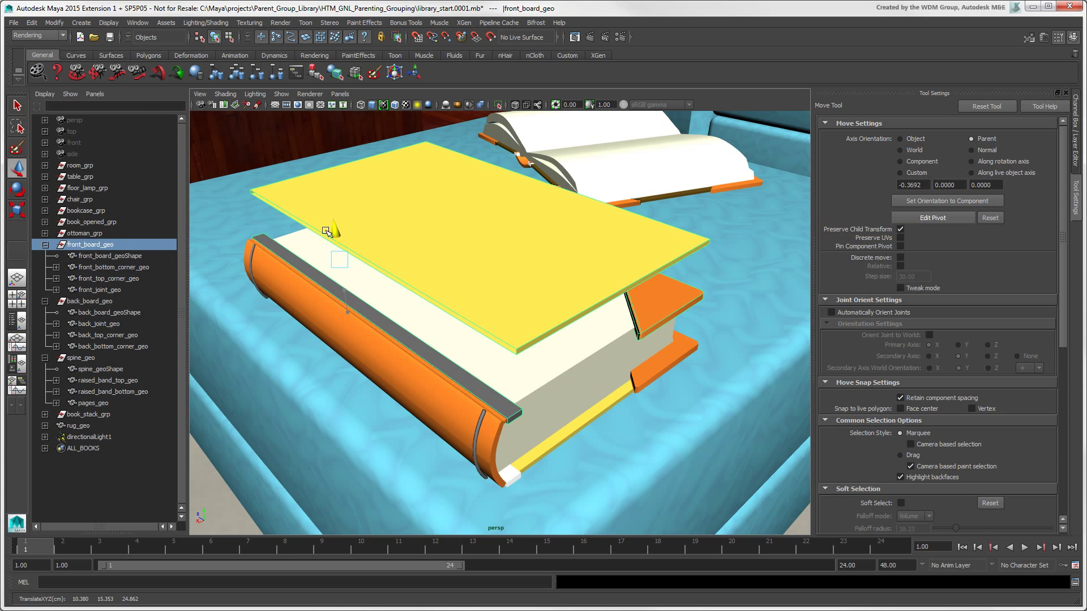
pyautogui.press('e')
pyautogui.moveTo(320, 272); pyautogui.dragTo(340, 260)
pyautogui.hotkey('ctrl', 'z')
pyautogui.hotkey('ctrl', 'z')
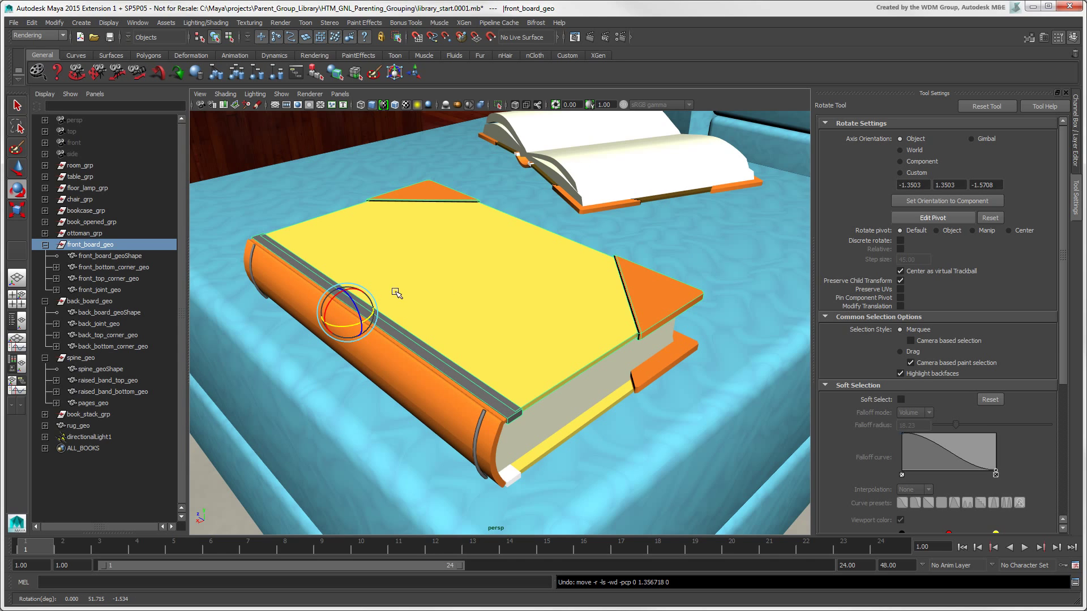
pyautogui.click(1075, 130)
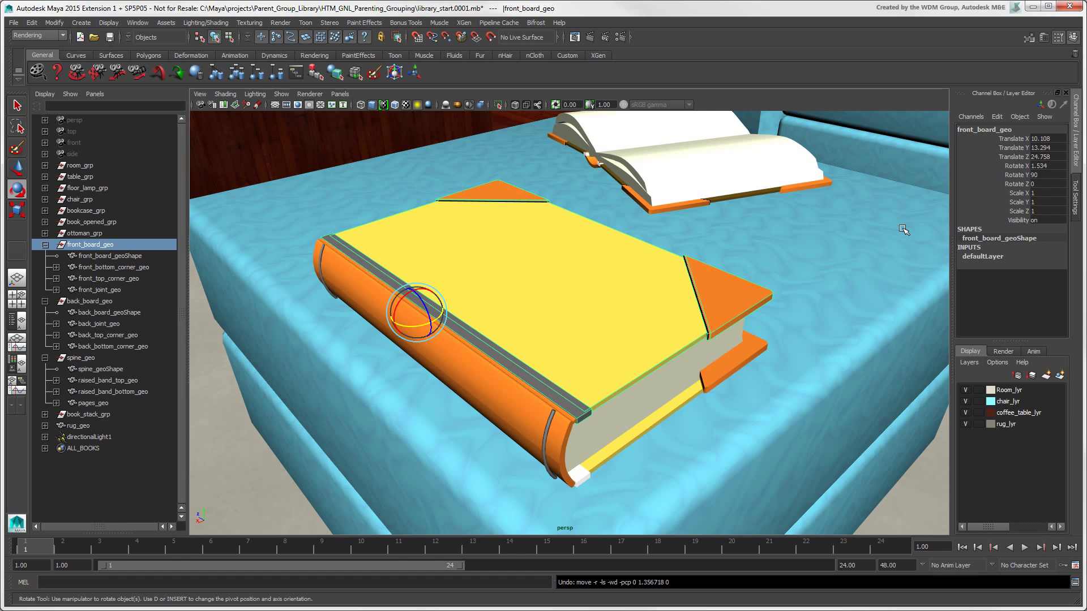
# Parent back_board_geo and spine_geo under front_board_geo and expand both.
pyautogui.click(93, 306)
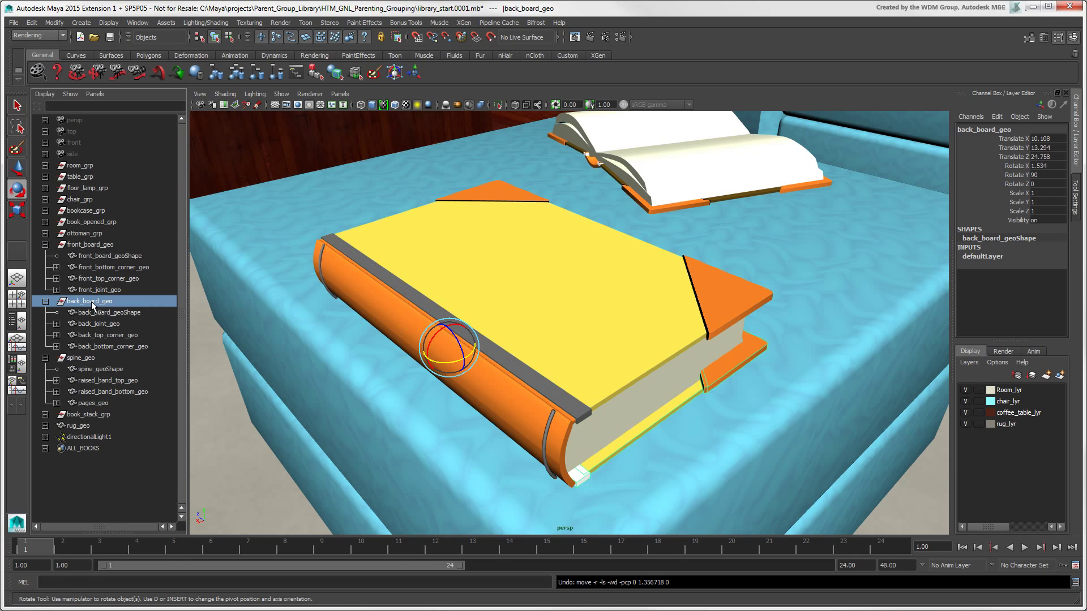
pyautogui.moveTo(92, 306); pyautogui.dragTo(86, 249, button='middle')
pyautogui.click(80, 320)
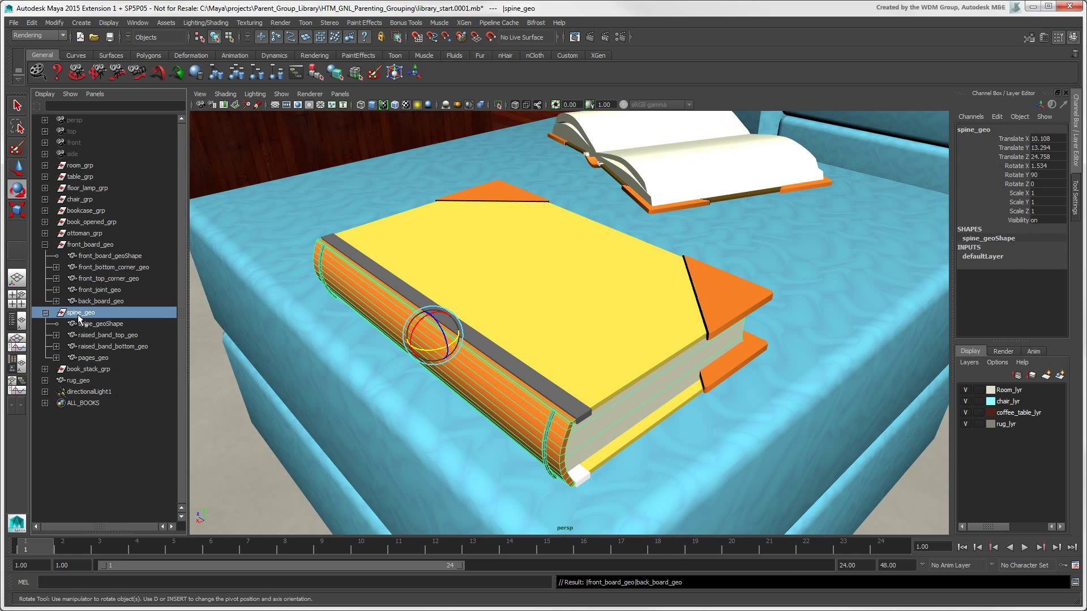
pyautogui.moveTo(79, 320); pyautogui.dragTo(74, 247, button='middle')
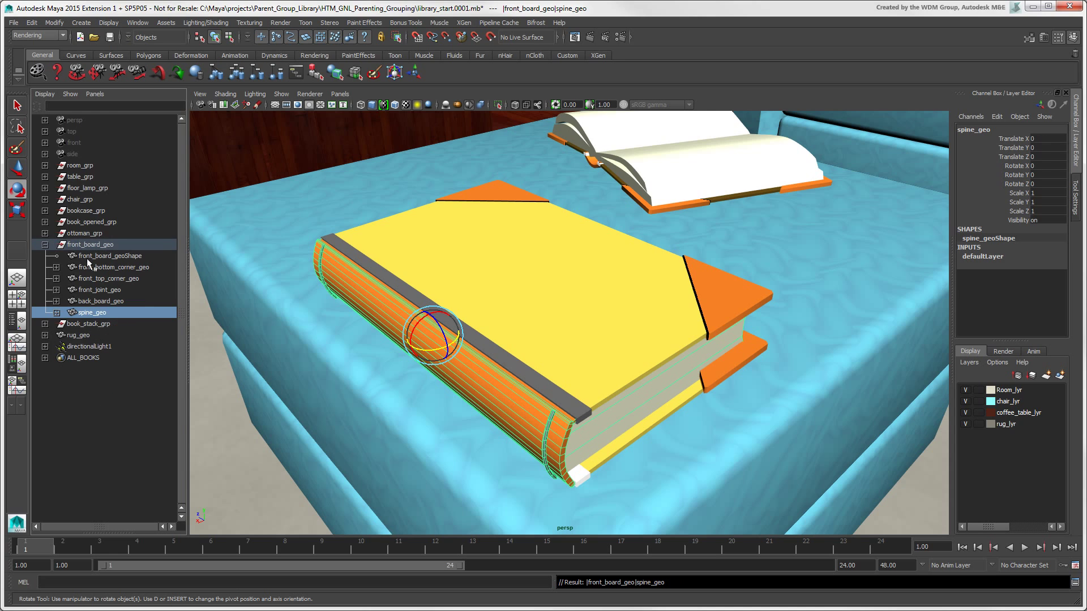
pyautogui.click(56, 301)
pyautogui.click(56, 358)
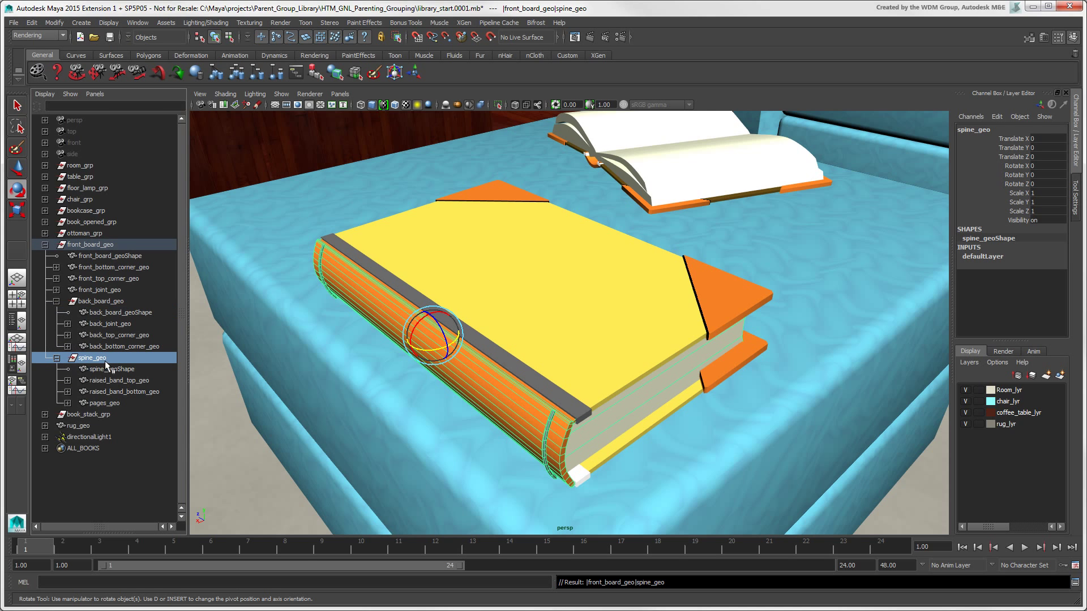
# Test-rotate the back board and front cover, then undo the front cover rotation.
pyautogui.click(98, 247)
pyautogui.press('f')
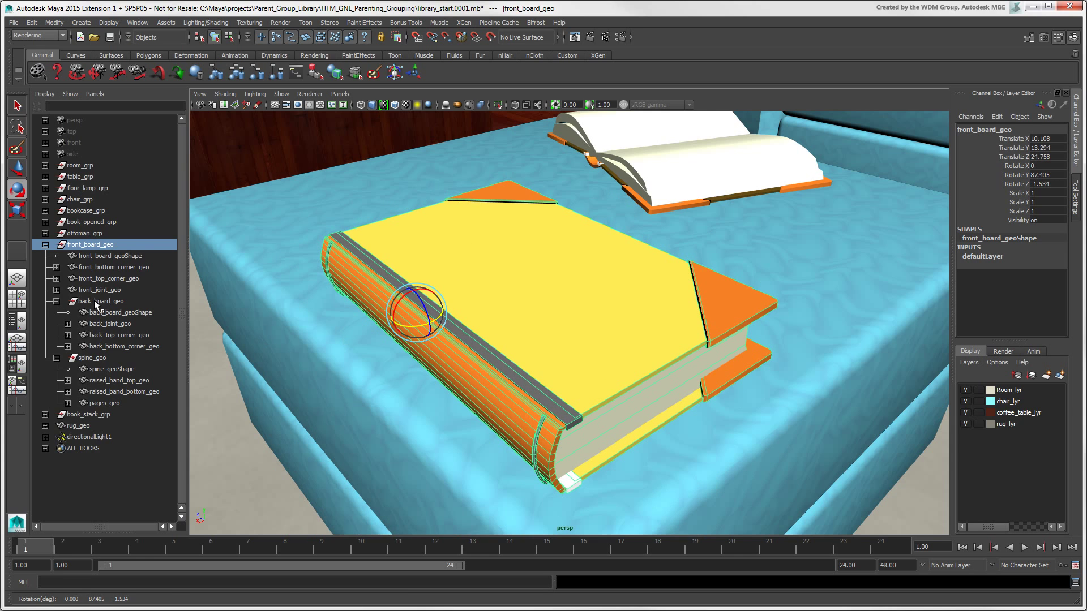
pyautogui.click(414, 338)
pyautogui.moveTo(431, 340); pyautogui.dragTo(443, 347)
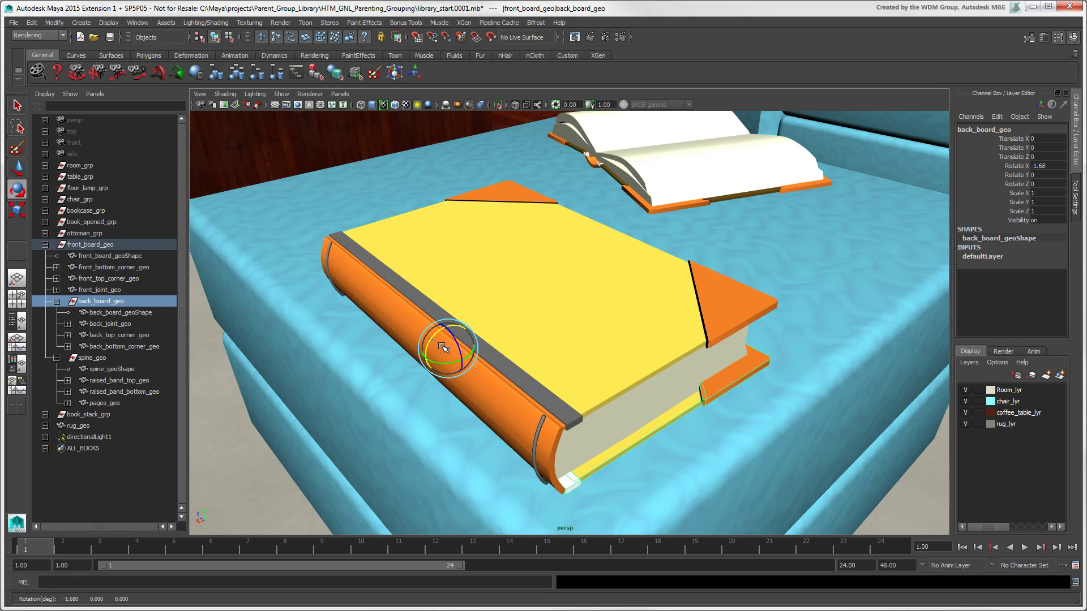
pyautogui.click(107, 247)
pyautogui.moveTo(406, 297)
pyautogui.mouseDown()
pyautogui.moveTo(416, 313)
pyautogui.moveTo(415, 293)
pyautogui.mouseUp()
pyautogui.hotkey('ctrl', 'z')
pyautogui.hotkey('ctrl', 'z')
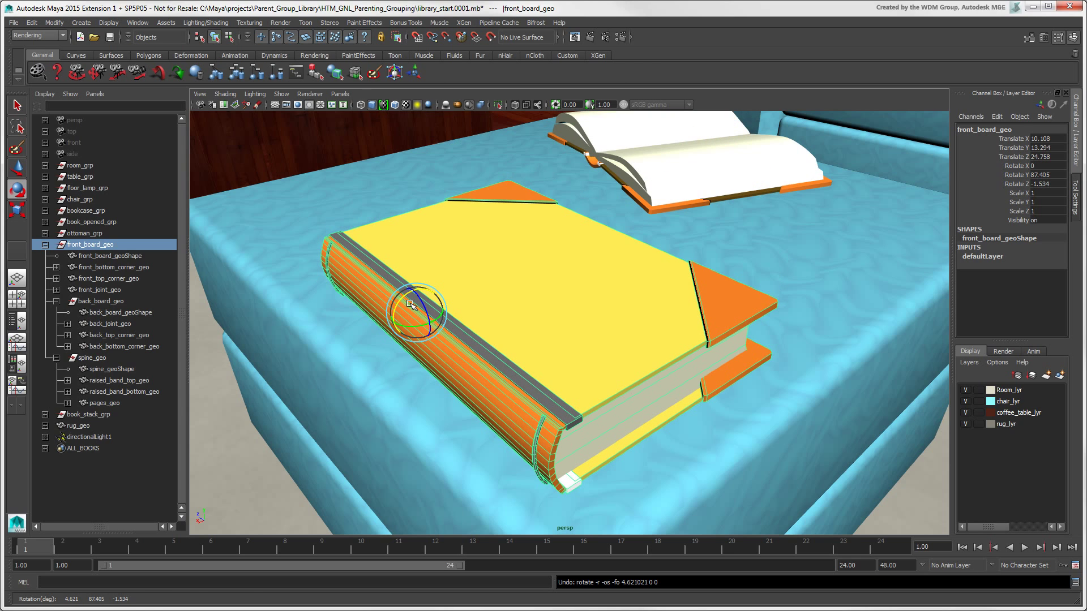
# Select the top stacked book, book_closed_05_grp, inside book_stack_grp and frame it in view.
pyautogui.click(89, 415)
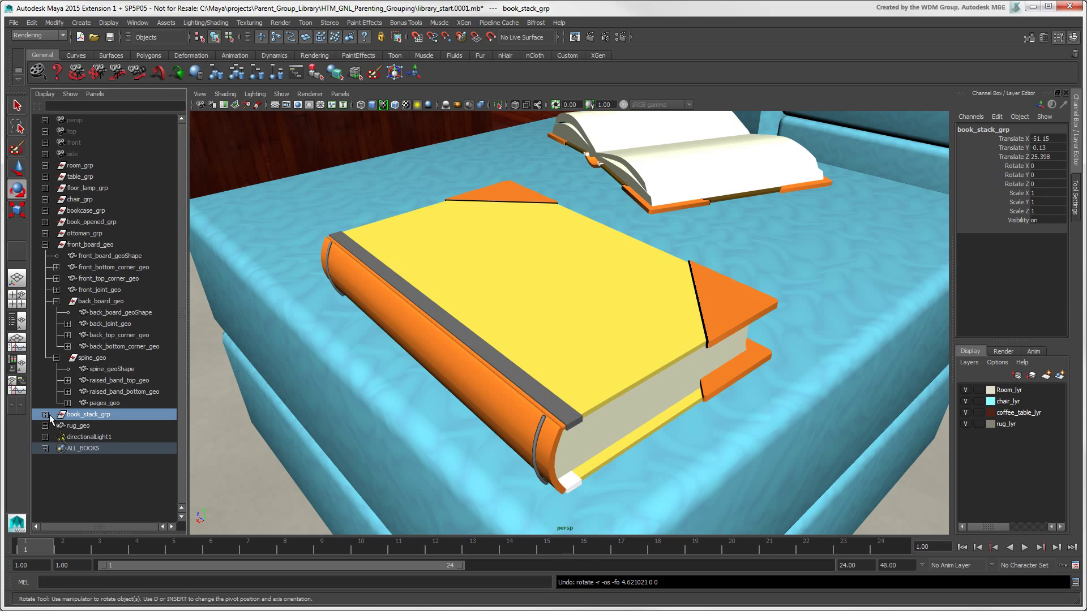
pyautogui.click(45, 415)
pyautogui.click(105, 472)
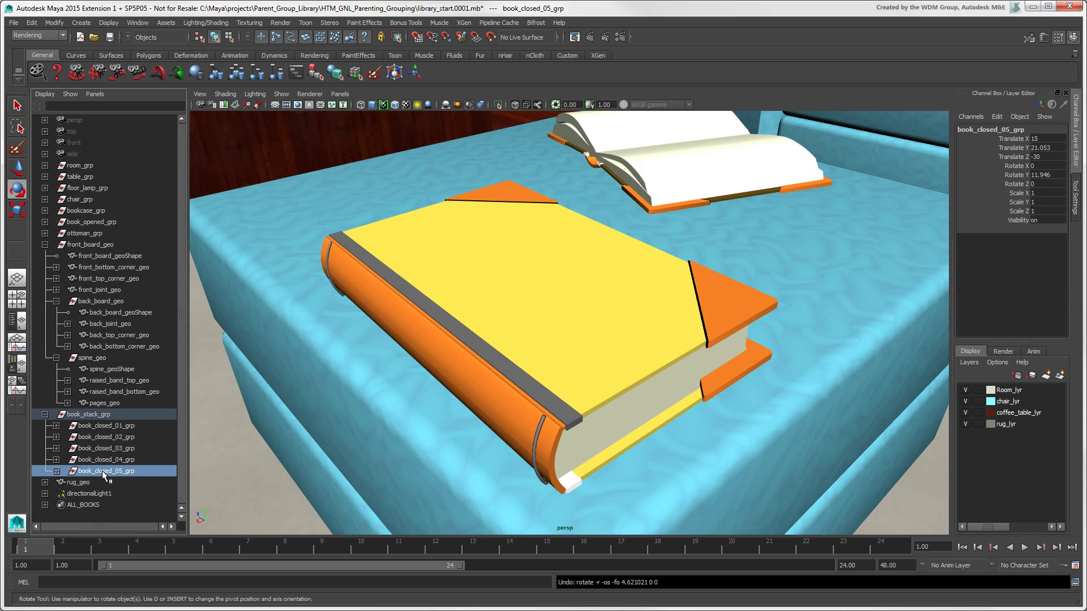
pyautogui.press('f')
pyautogui.keyDown('alt'); pyautogui.moveTo(698, 348); pyautogui.dragTo(568, 305); pyautogui.keyUp('alt')
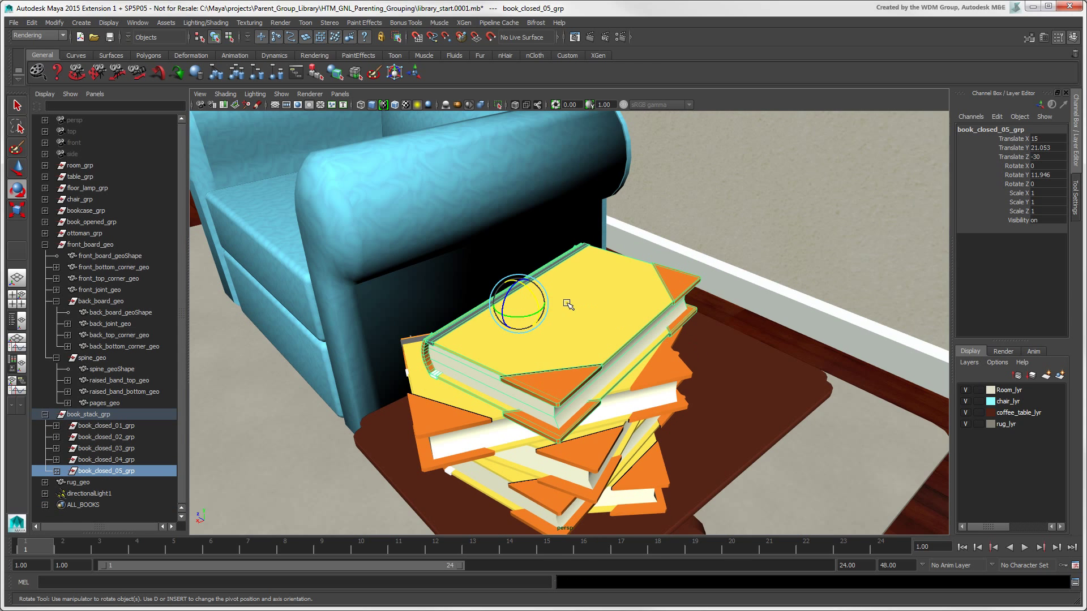
# Swing open book_closed_05_grp's front_board_geo with the Rotate manipulator.
pyautogui.click(56, 471)
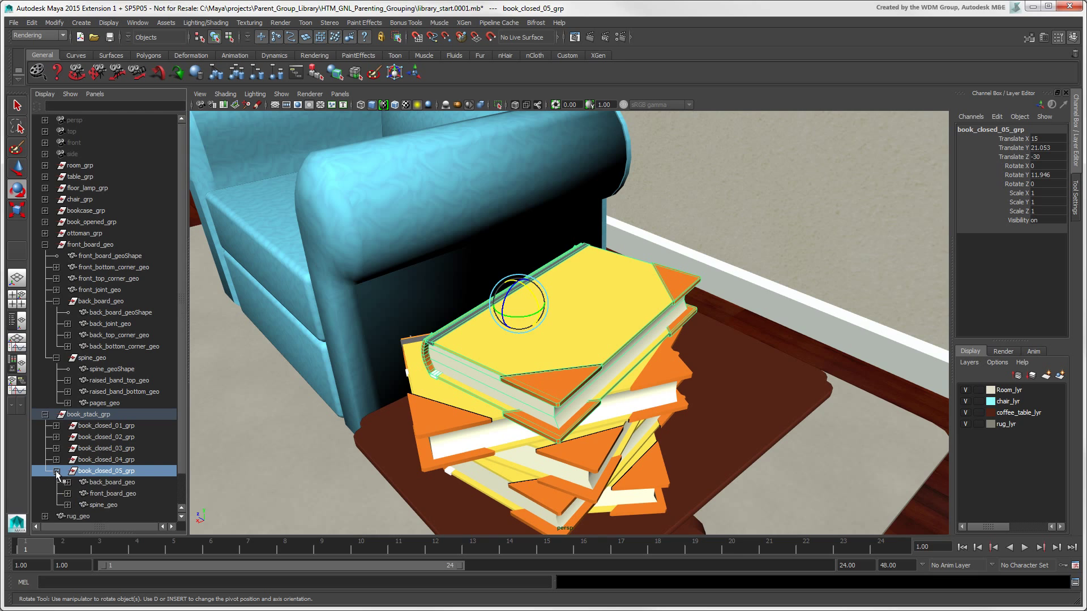
pyautogui.click(113, 494)
pyautogui.moveTo(524, 306)
pyautogui.mouseDown()
pyautogui.moveTo(518, 299)
pyautogui.moveTo(512, 310)
pyautogui.mouseUp()
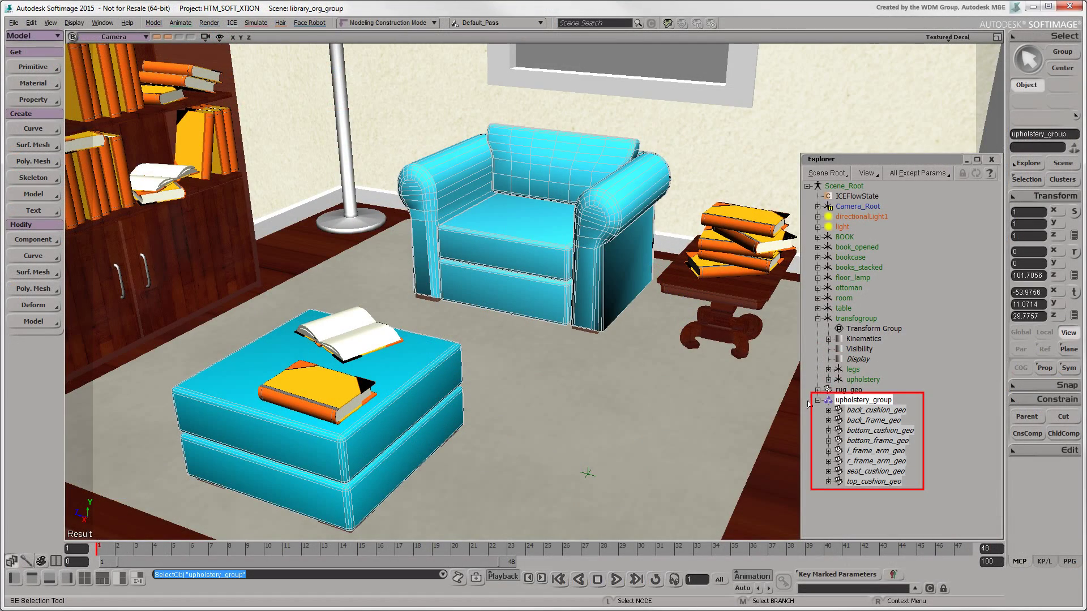
# Branch-select the armchair's transfogroup and slide it left and toward the camera.
pyautogui.middleClick(854, 318)
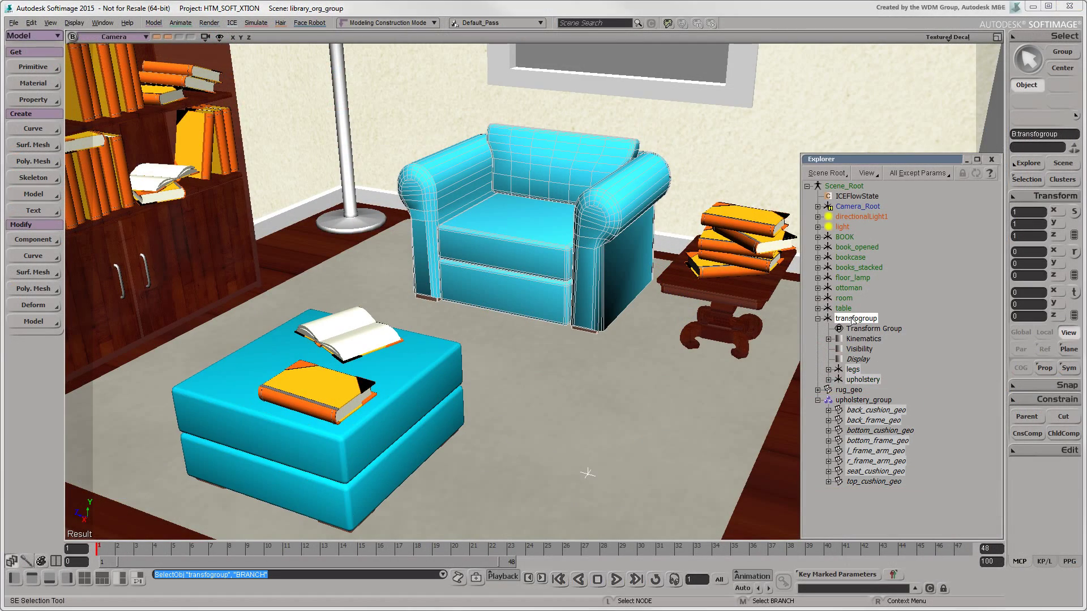
pyautogui.press('v')
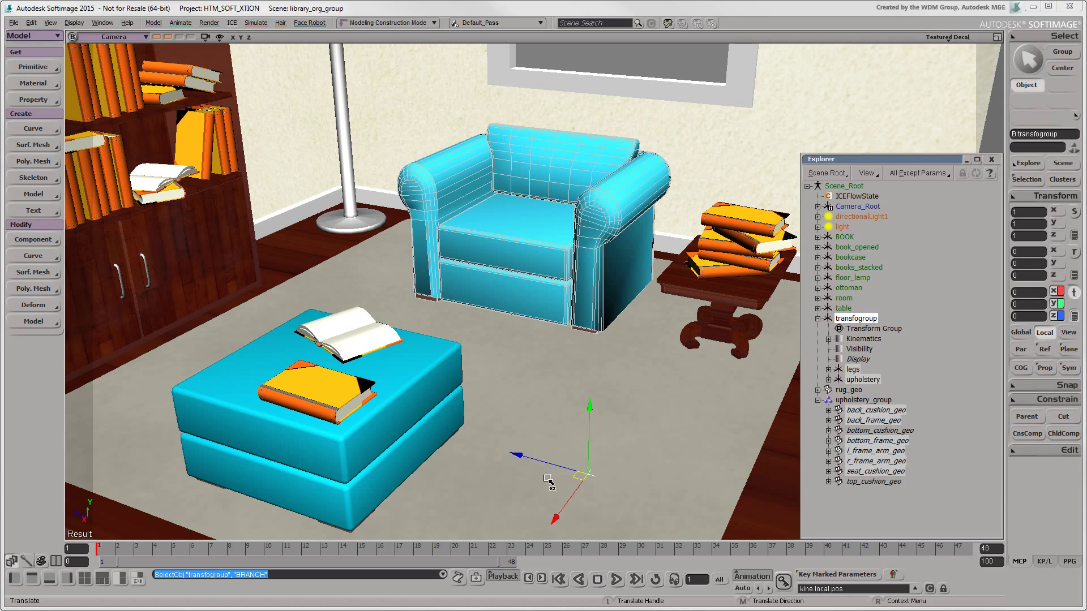
pyautogui.moveTo(539, 490); pyautogui.dragTo(488, 573)
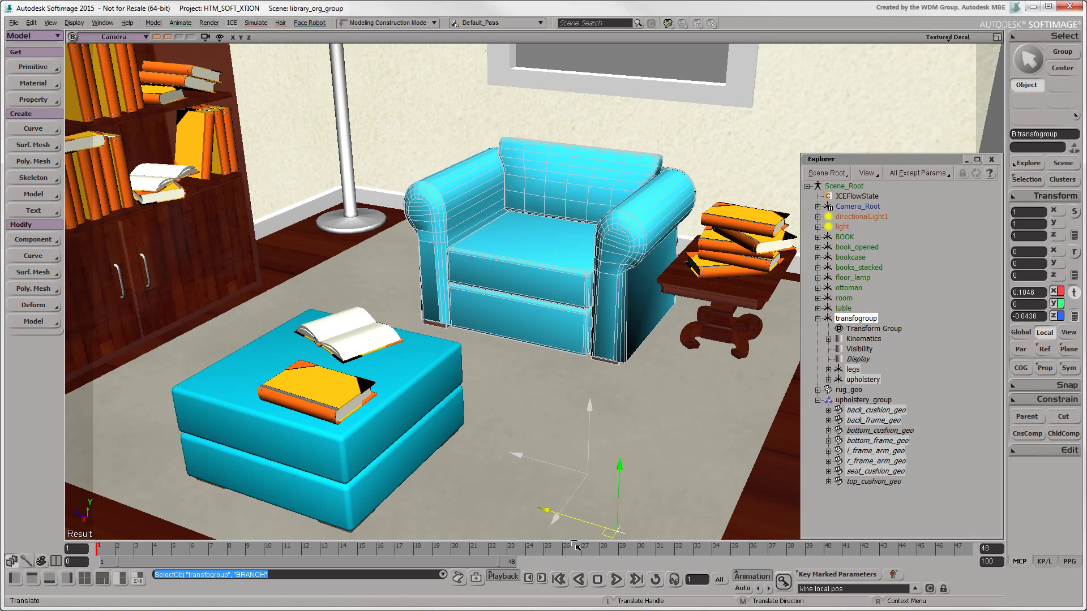
pyautogui.moveTo(576, 544); pyautogui.dragTo(514, 481)
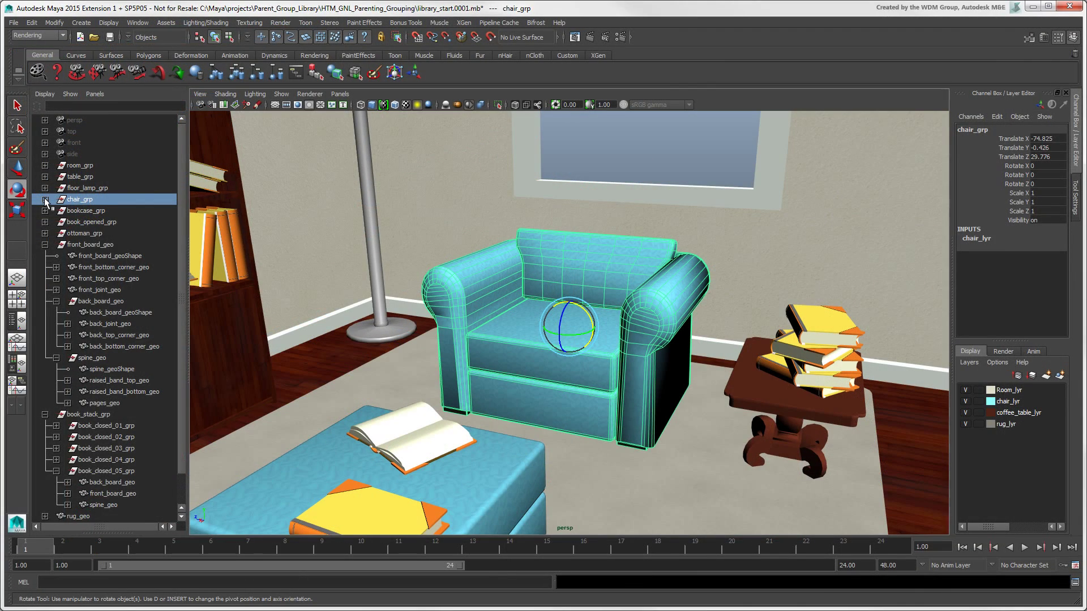
# Expand chair_grp and move the whole chair back and to the right with the Move tool.
pyautogui.click(45, 199)
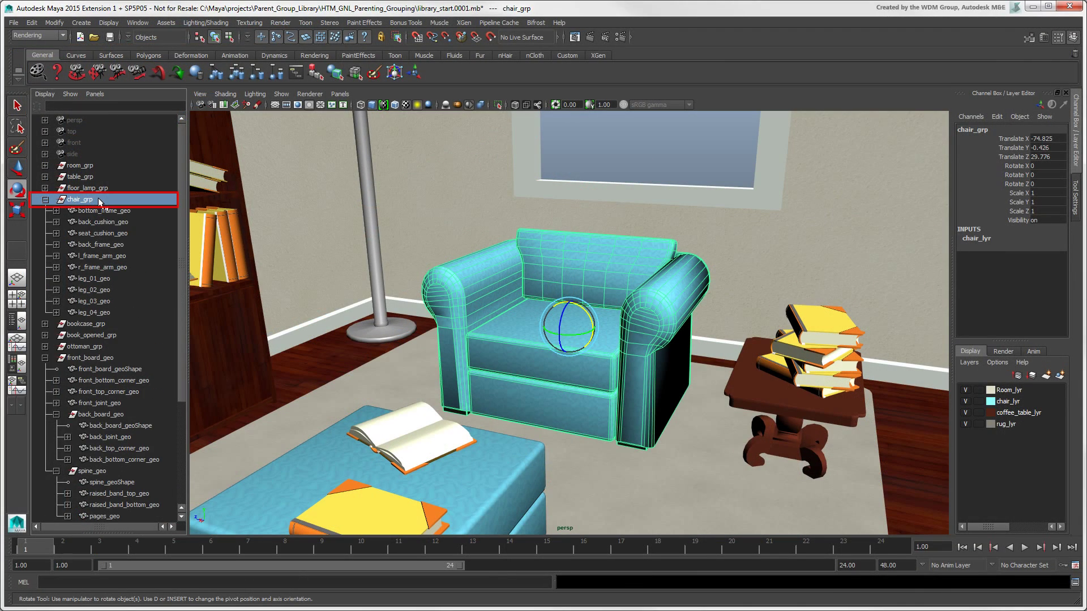
pyautogui.press('w')
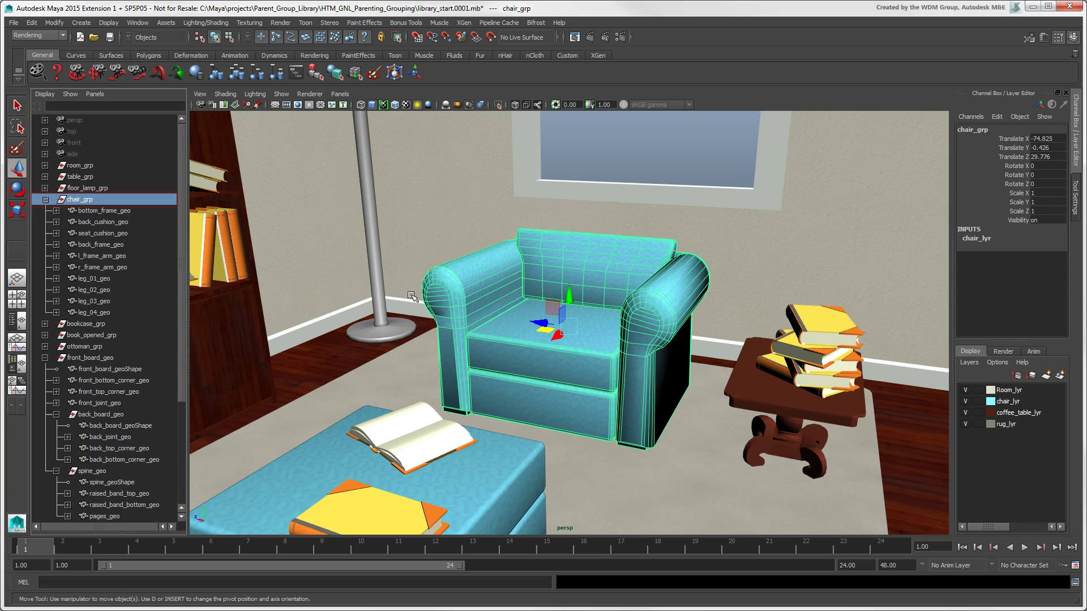
pyautogui.moveTo(566, 324); pyautogui.dragTo(543, 335)
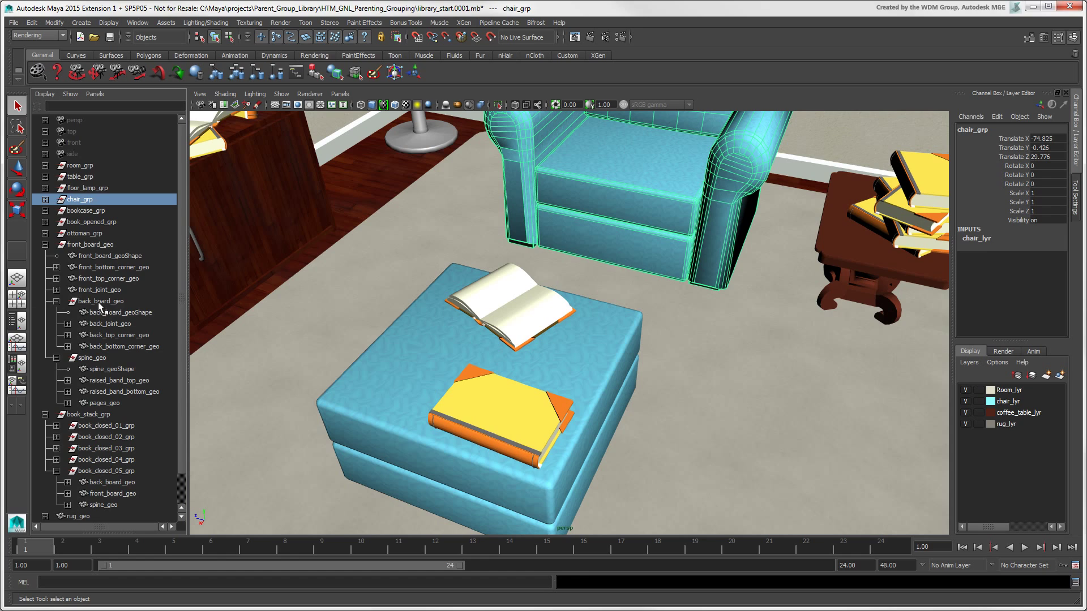
# Unparent back_board_geo and spine_geo to world level and expand them to show their parts.
pyautogui.click(97, 301)
pyautogui.keyDown('ctrl'); pyautogui.click(90, 359); pyautogui.keyUp('ctrl')
pyautogui.hotkey('shift', 'p')
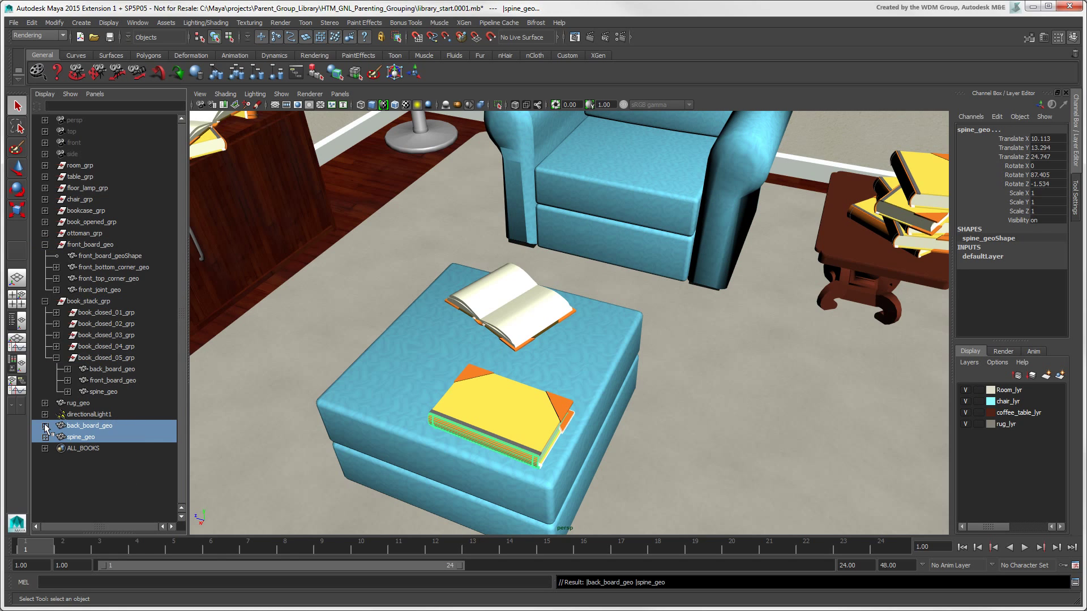
pyautogui.click(45, 426)
pyautogui.click(45, 482)
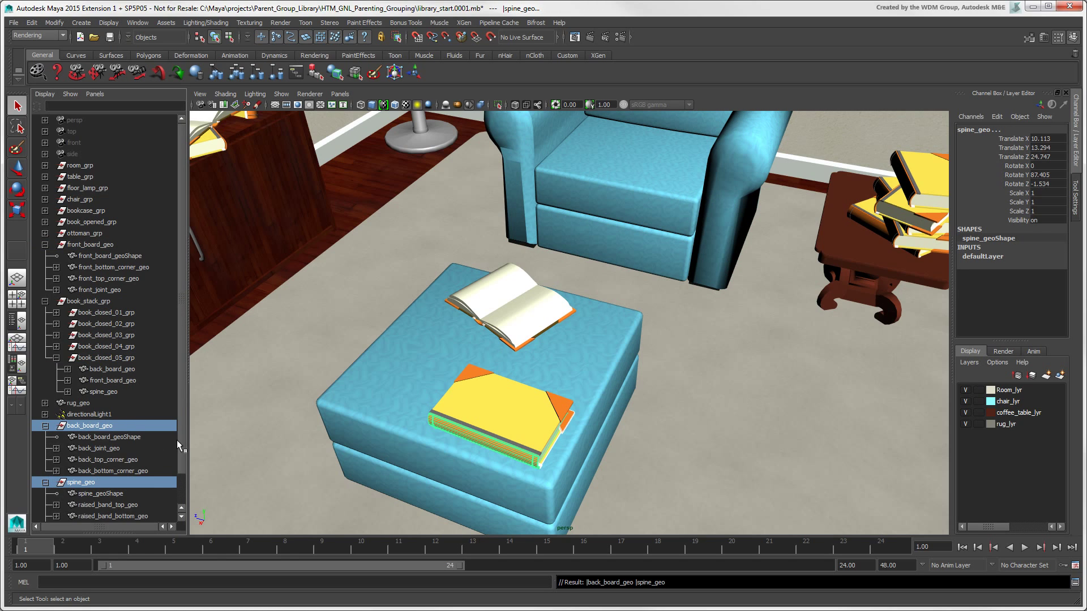
# Group front_board_geo and back_board_geo together and rename the group BOOK_grp.
pyautogui.click(82, 247)
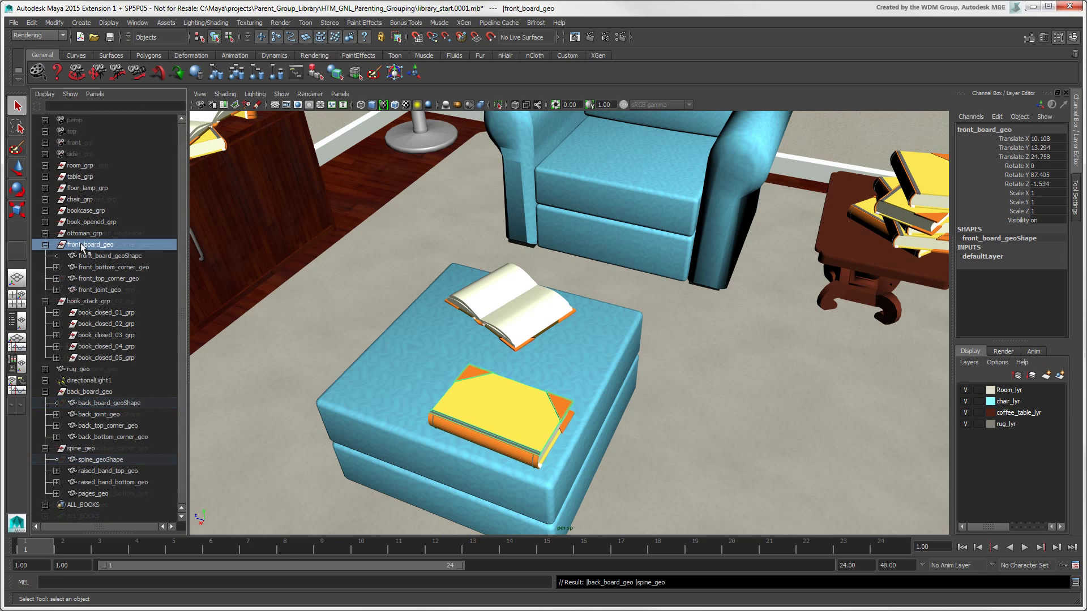
pyautogui.keyDown('ctrl'); pyautogui.click(93, 391); pyautogui.keyUp('ctrl')
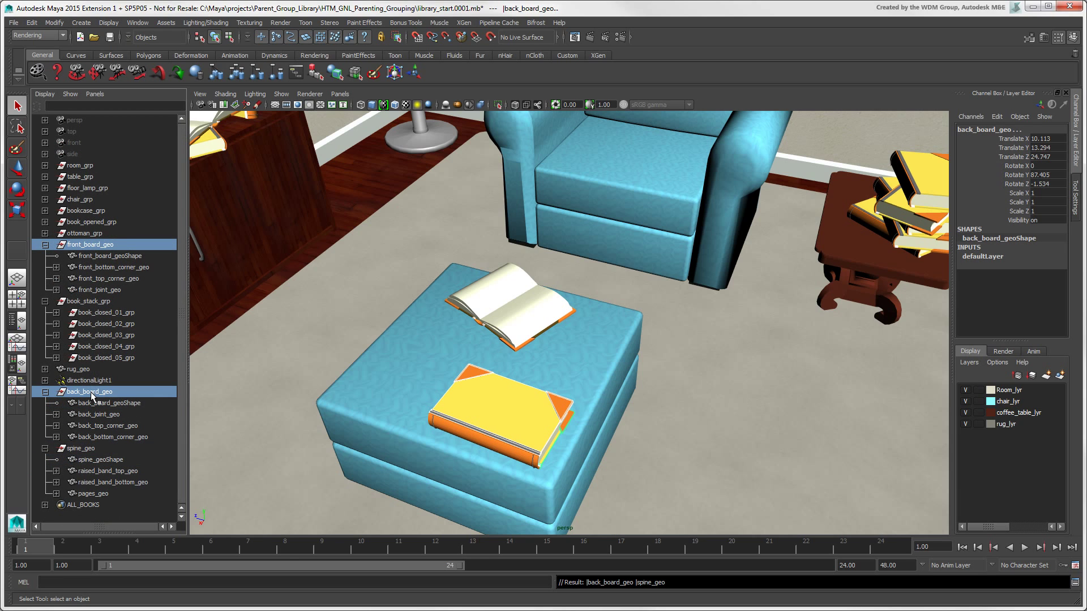
pyautogui.click(32, 23)
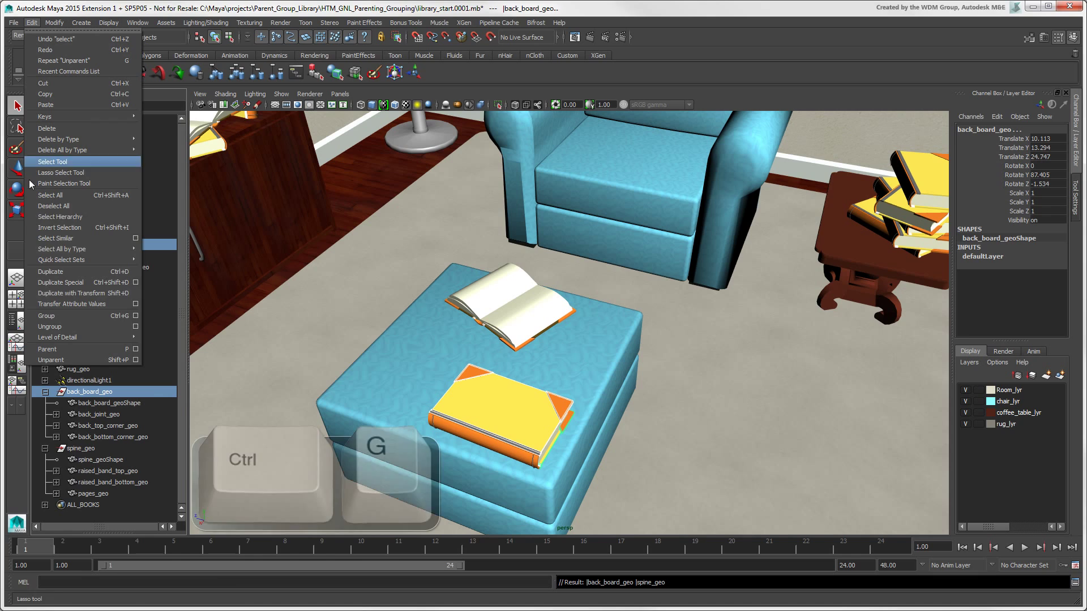
pyautogui.click(70, 317)
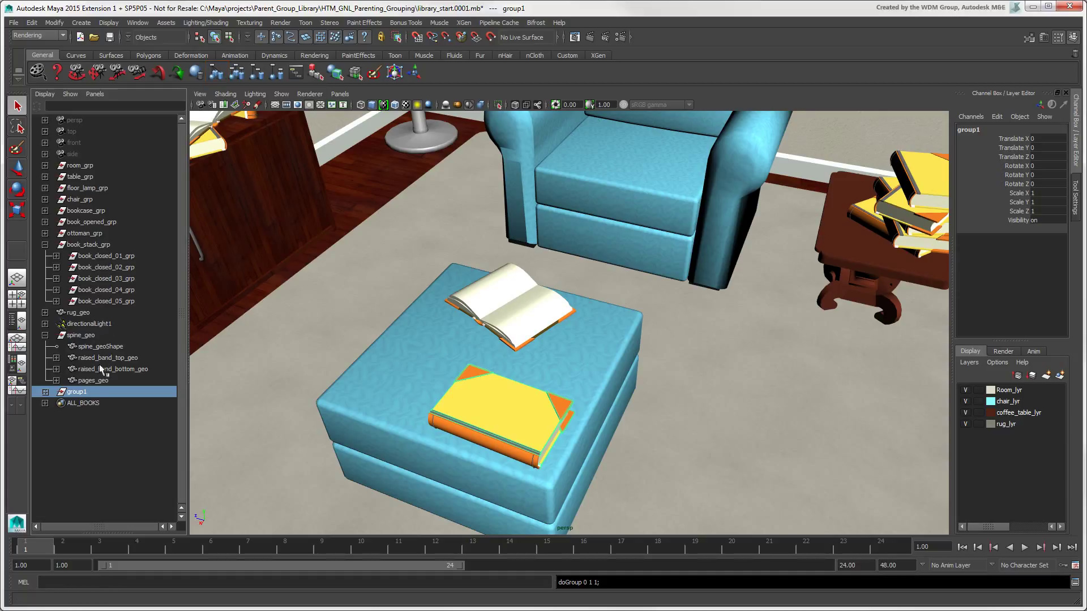
pyautogui.doubleClick(82, 392)
pyautogui.write('BOOK_grp')
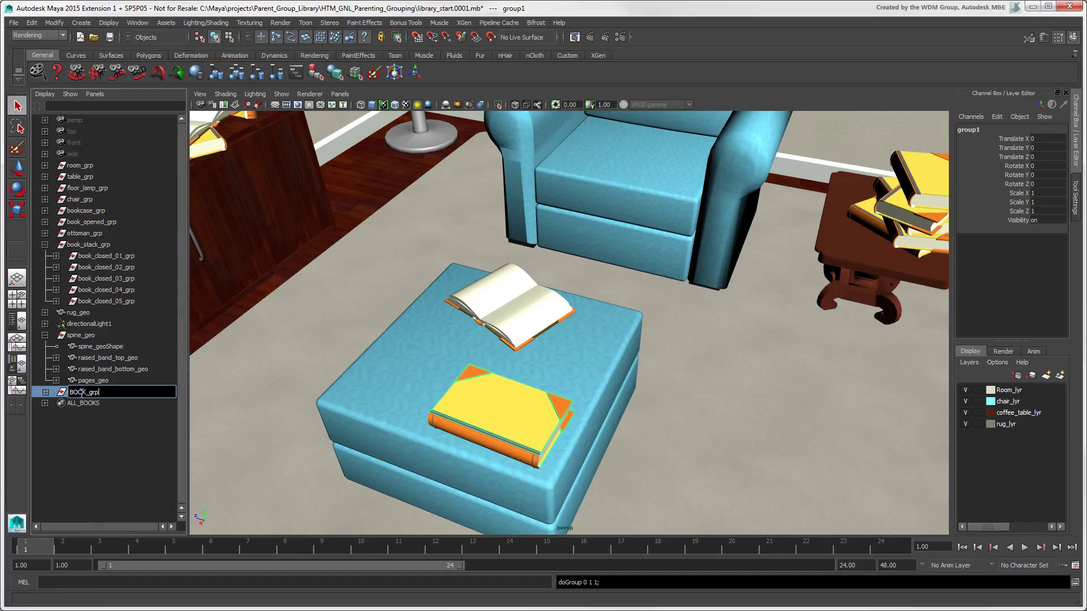
pyautogui.press('Return')
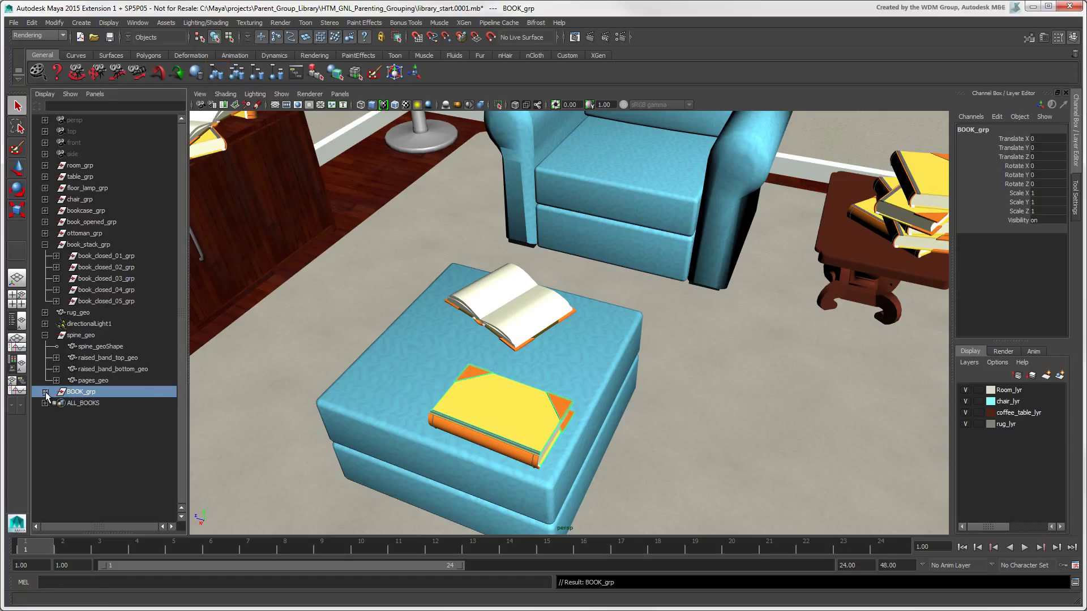
# Move spine_geo into BOOK_grp alongside the two boards, then select BOOK_grp.
pyautogui.click(45, 392)
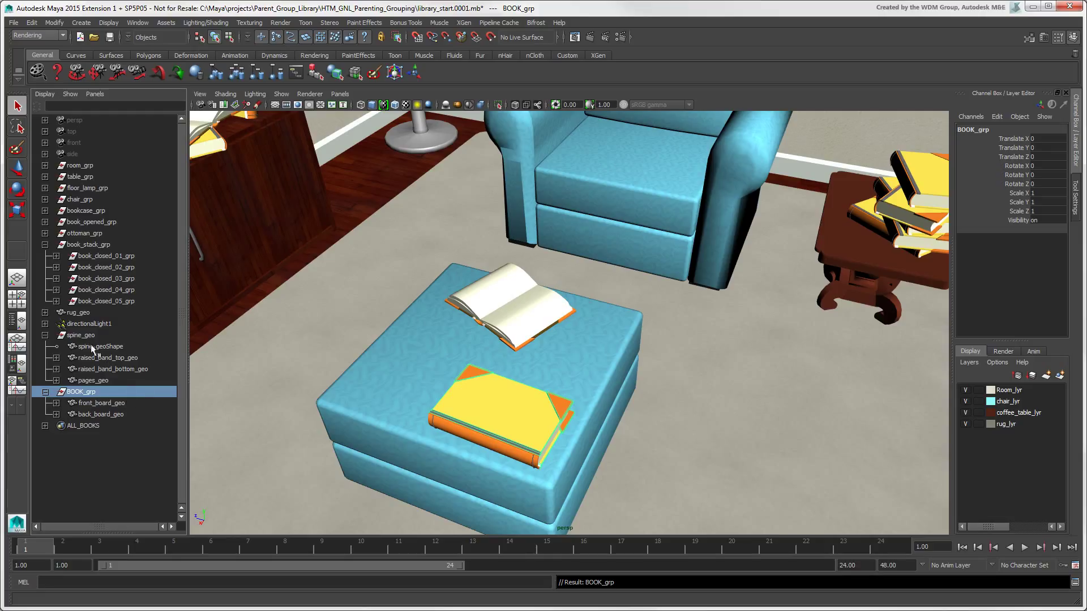
pyautogui.click(83, 336)
pyautogui.moveTo(82, 338); pyautogui.dragTo(83, 389, button='middle')
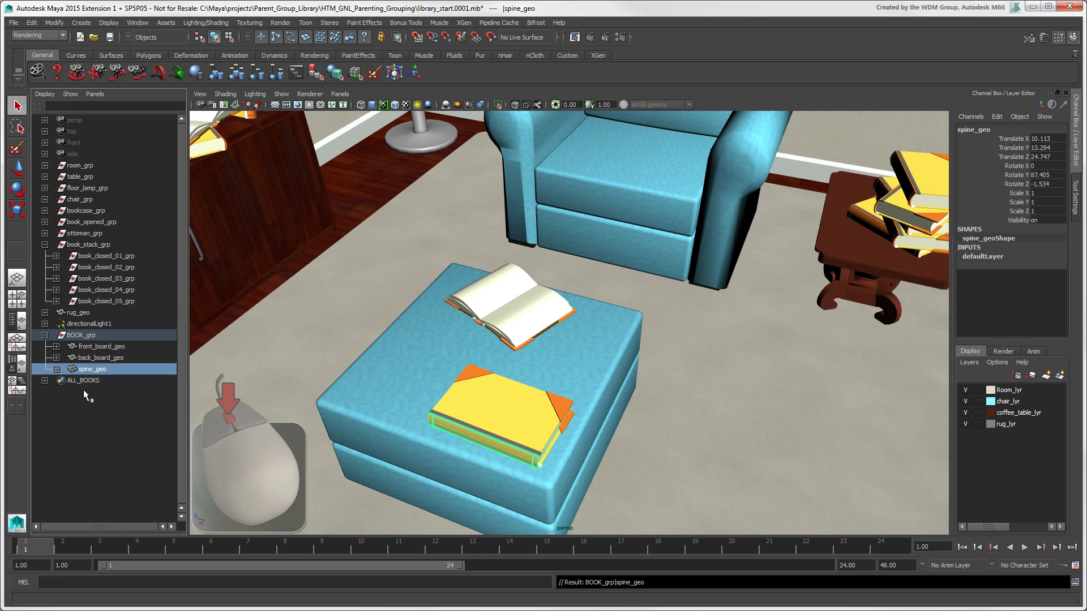
pyautogui.click(81, 337)
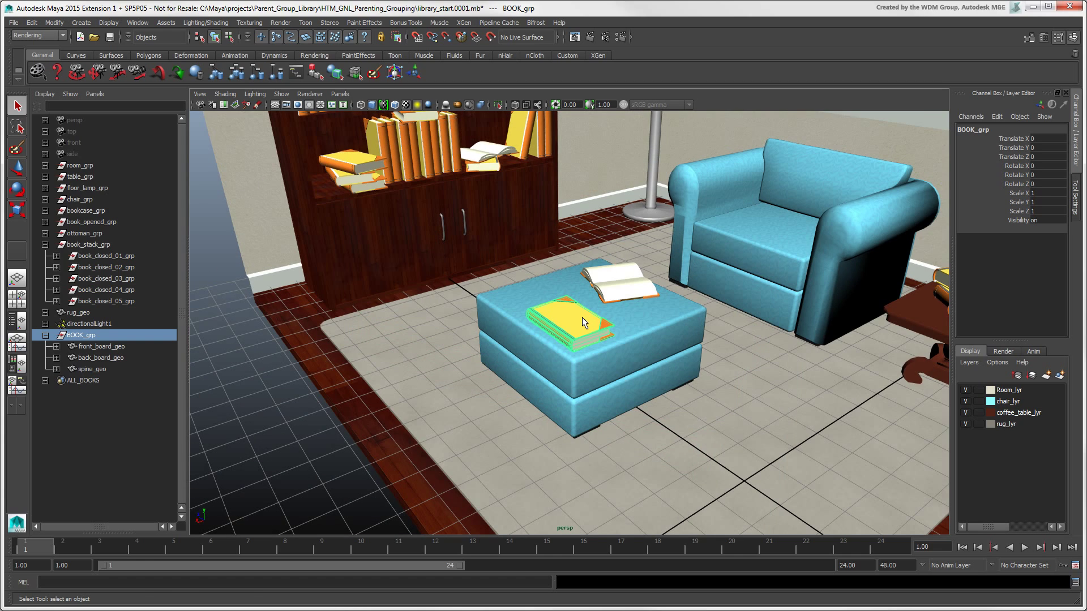
pyautogui.press('w')
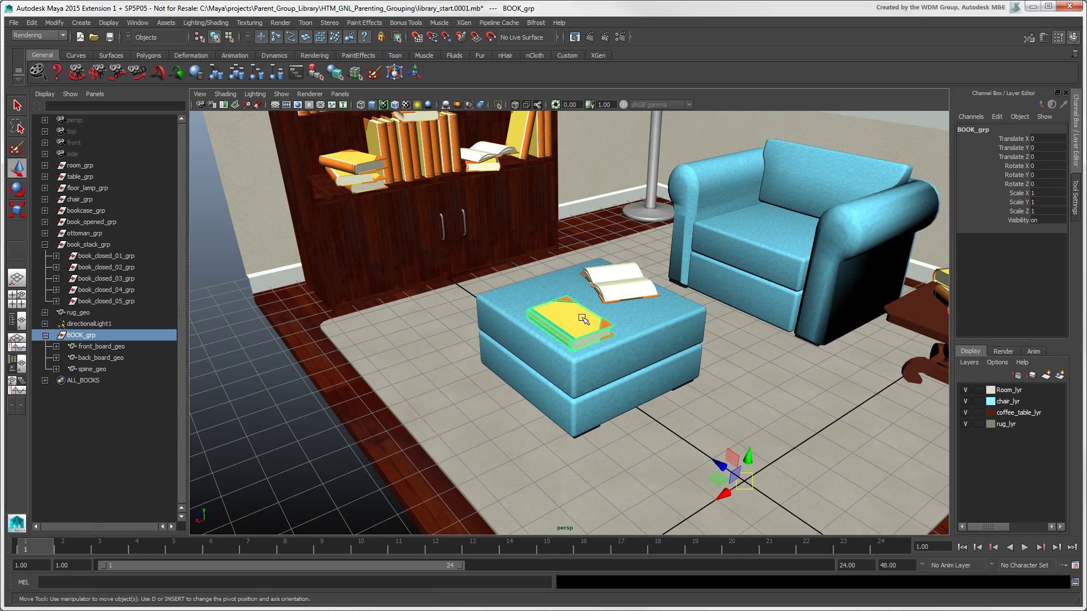
pyautogui.click(54, 23)
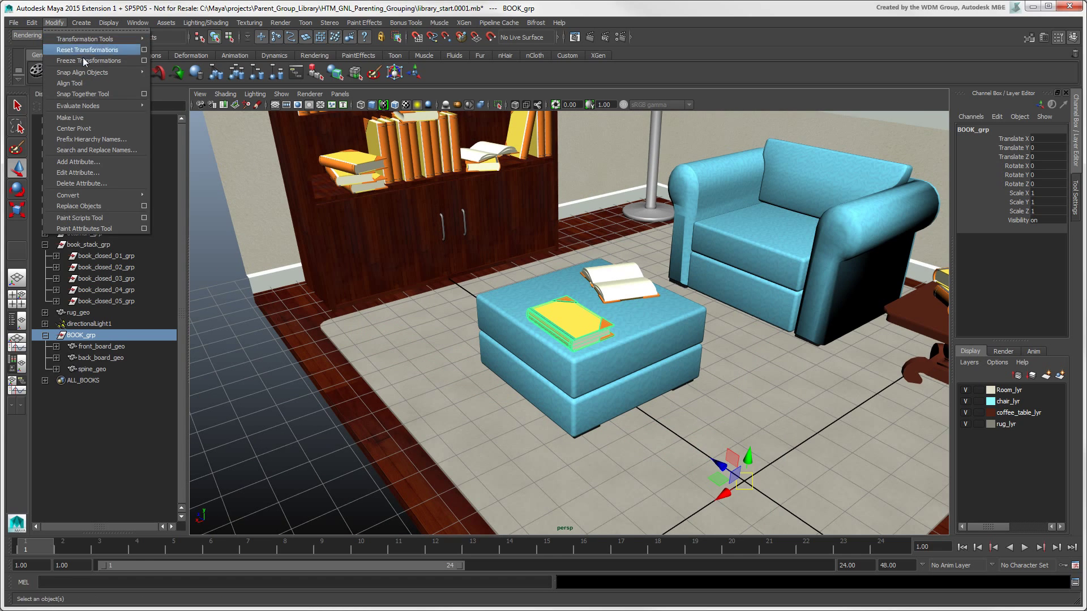
pyautogui.click(122, 132)
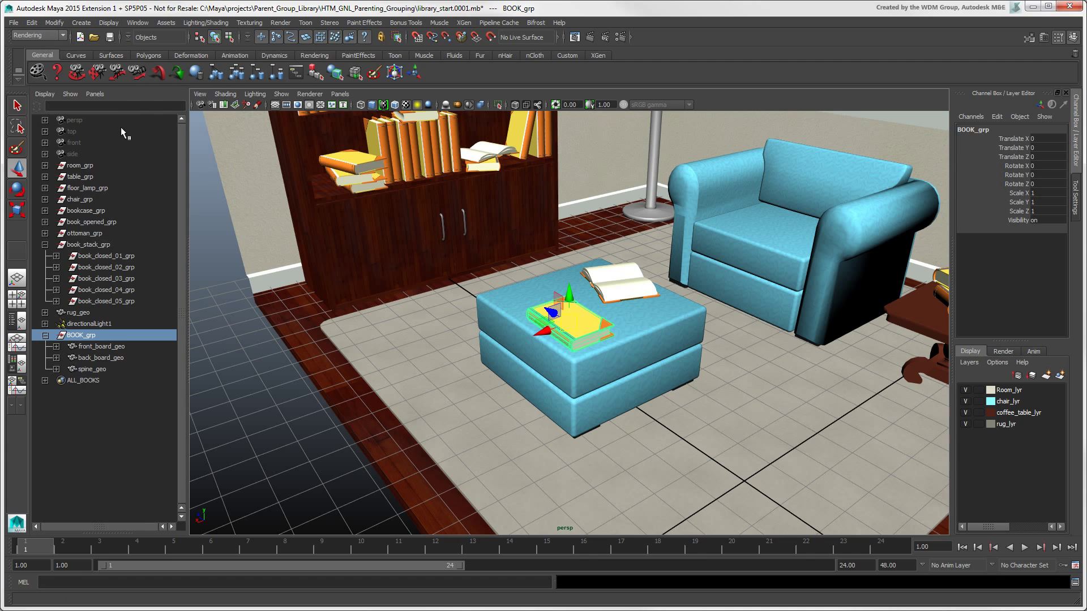
pyautogui.click(32, 23)
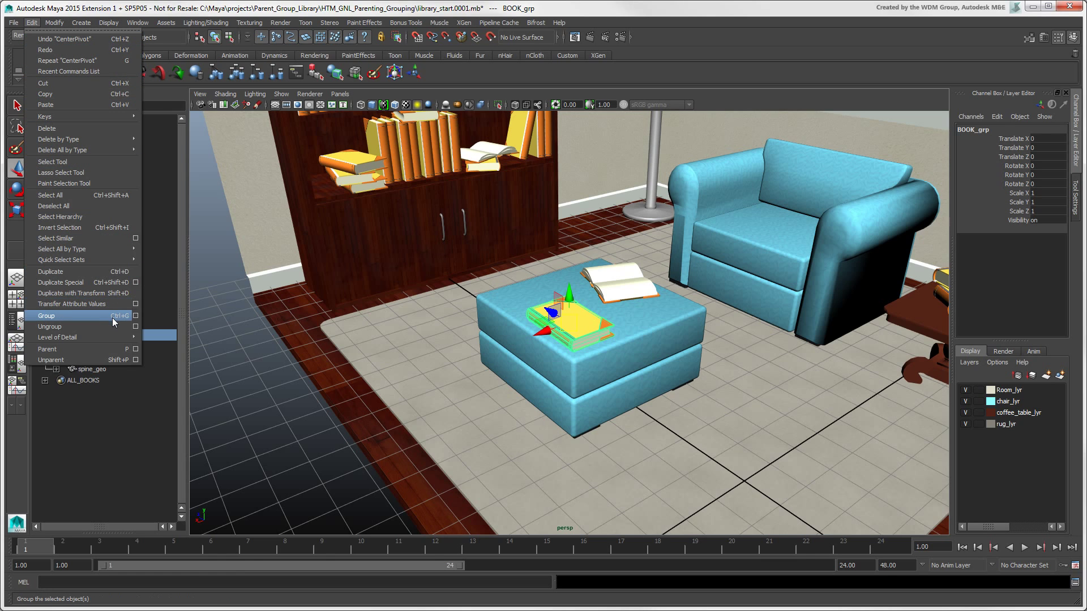
pyautogui.click(136, 316)
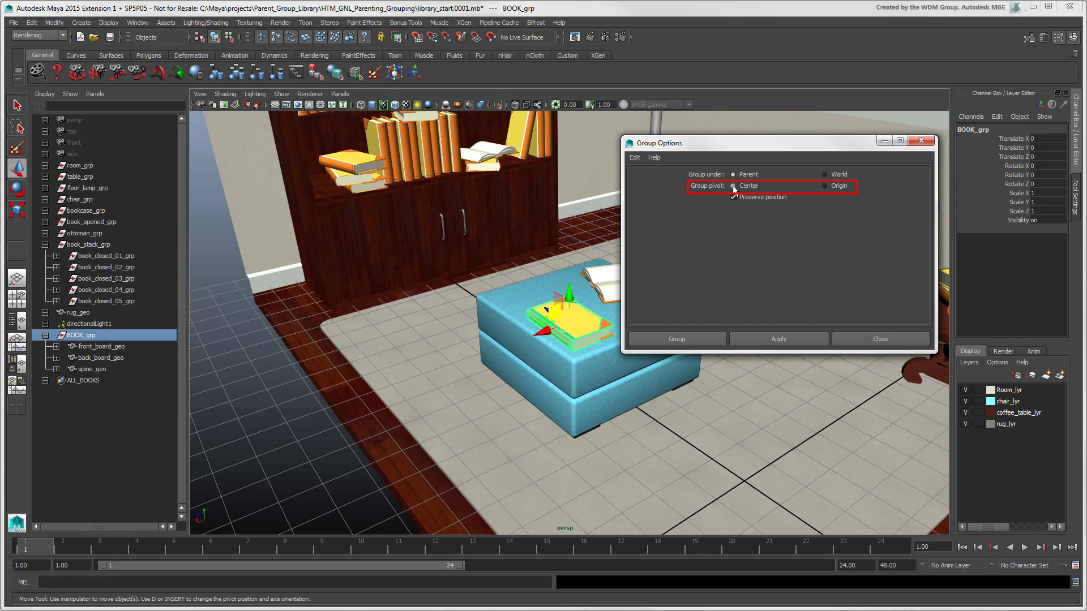
# Frame the book in view, test-rotate its front board open, then undo the rotation.
pyautogui.click(844, 340)
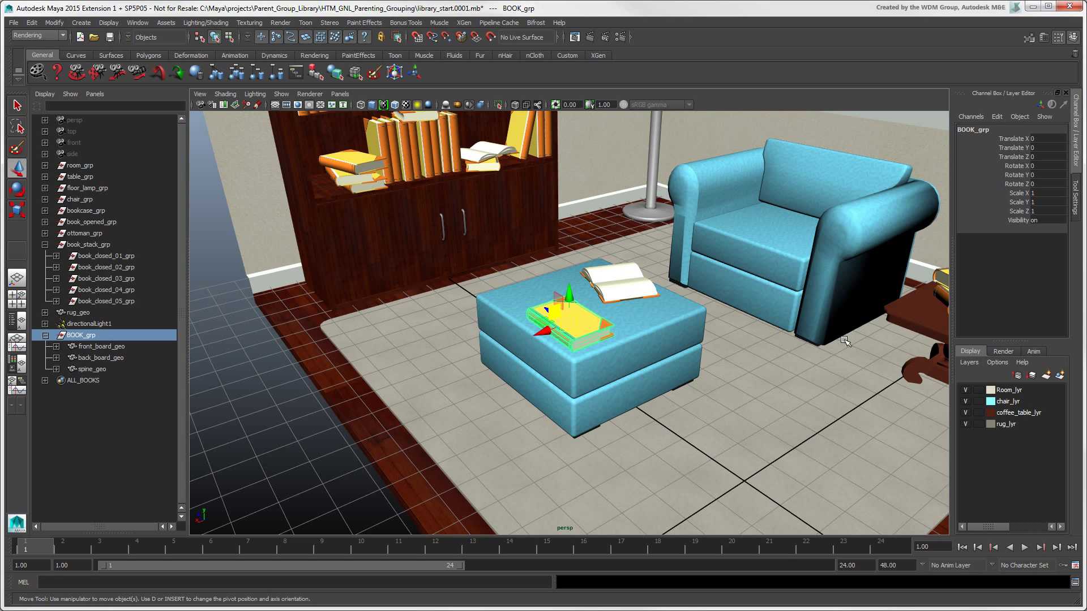
pyautogui.press('f')
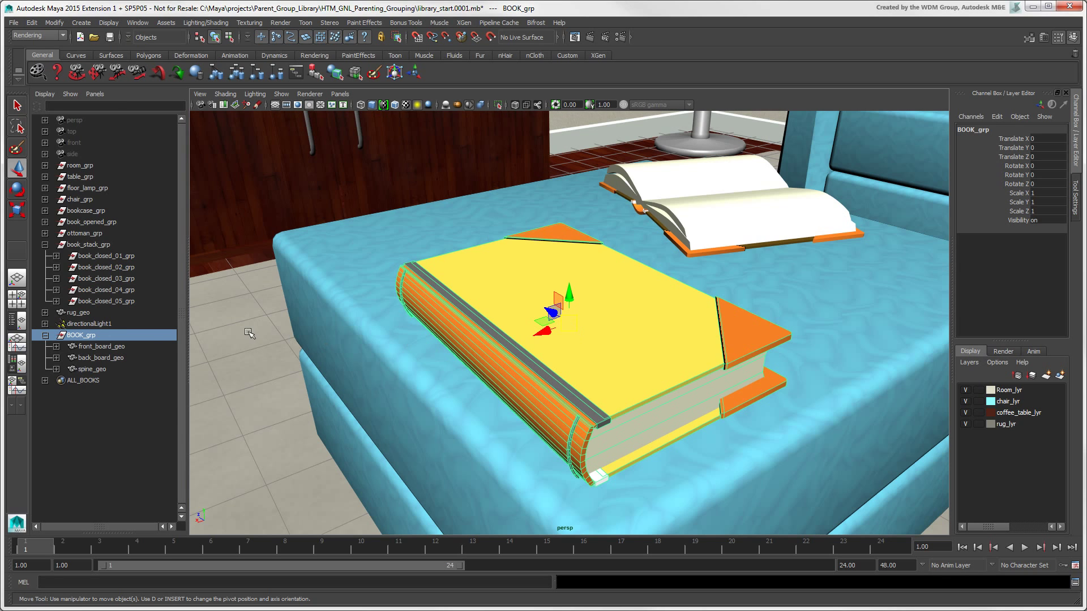
pyautogui.click(107, 346)
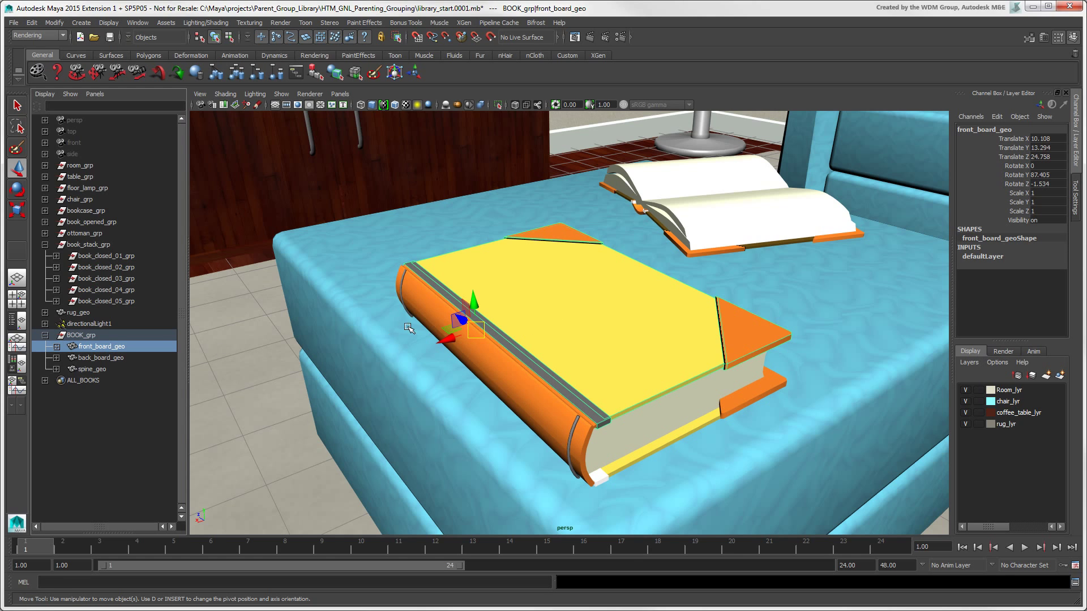
pyautogui.press('e')
pyautogui.moveTo(447, 331); pyautogui.dragTo(470, 326)
pyautogui.hotkey('ctrl', 'z')
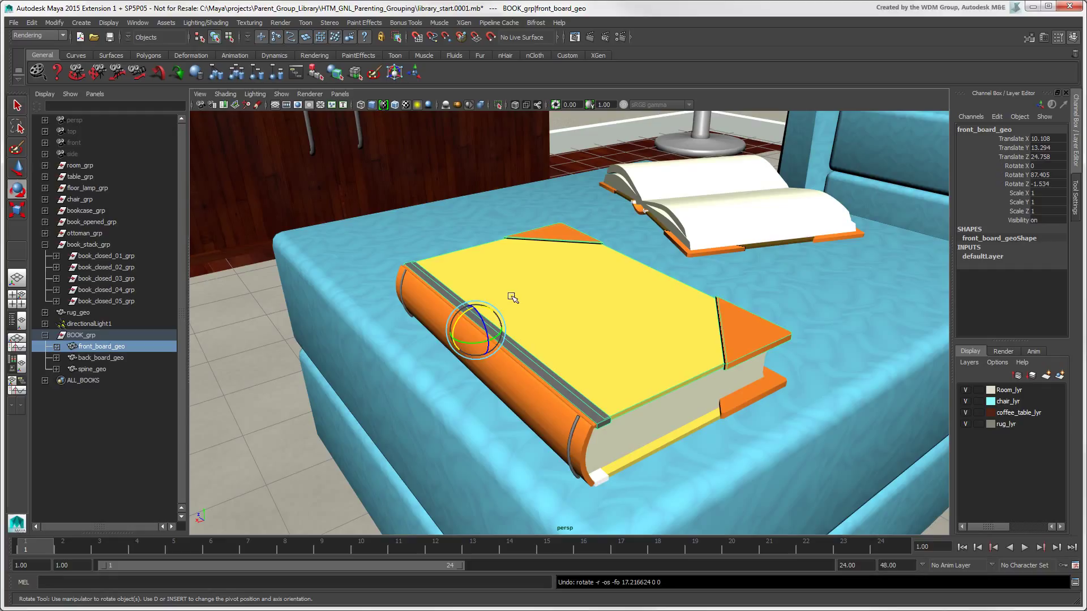
# Parent BOOK_grp under book_stack_grp in the Outliner.
pyautogui.press('w')
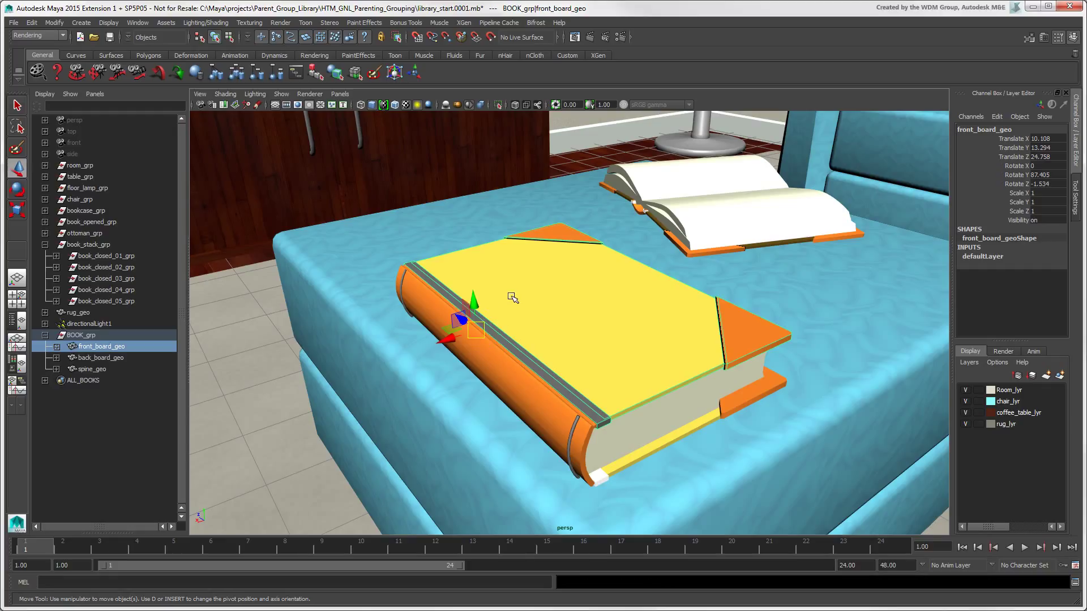
pyautogui.click(76, 335)
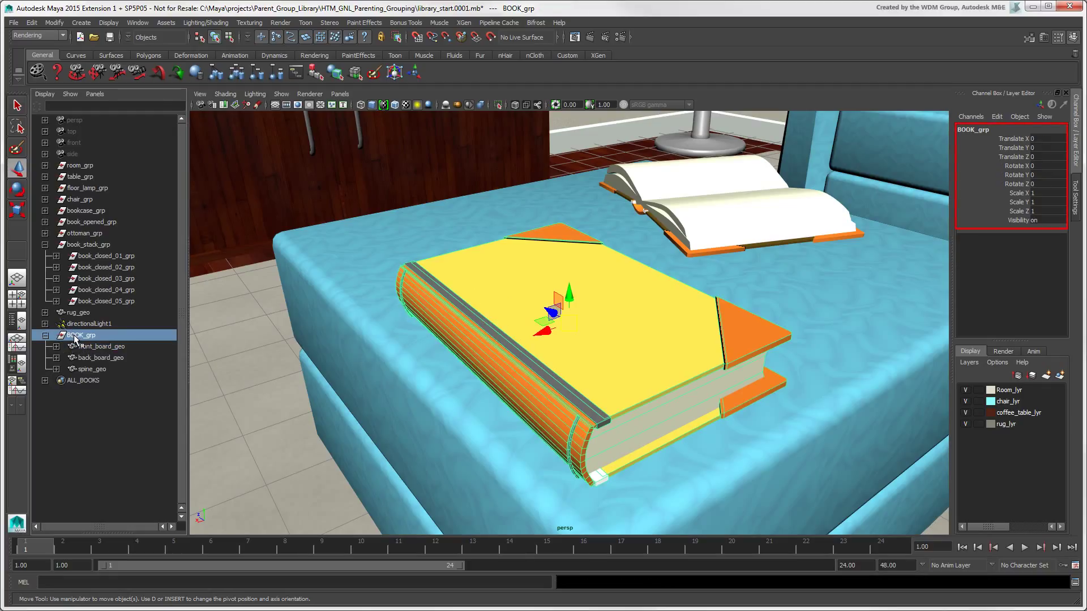
pyautogui.moveTo(76, 338); pyautogui.dragTo(92, 247, button='middle')
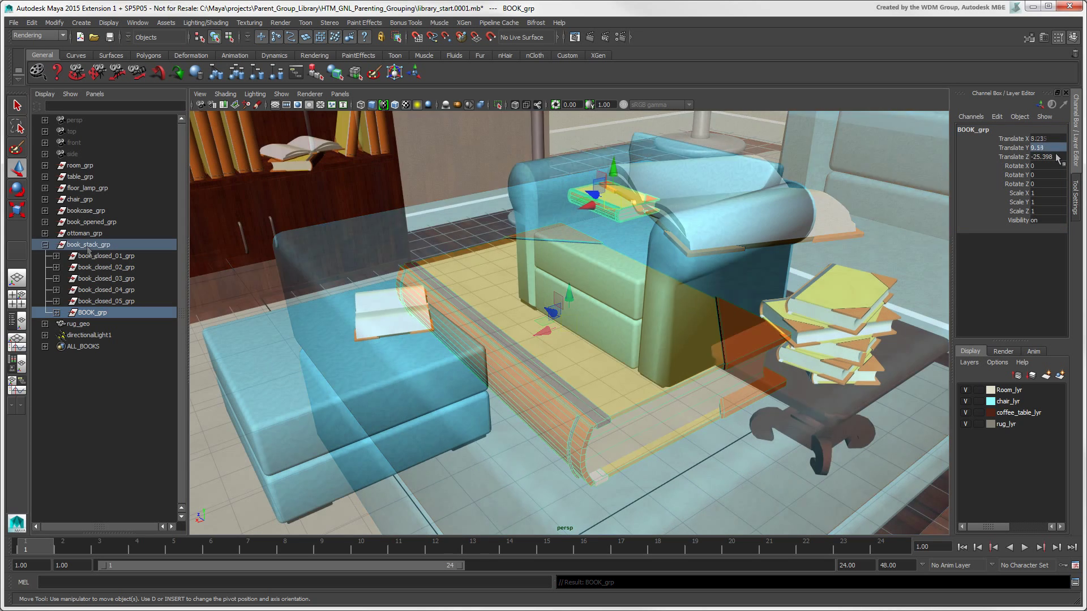
# Set BOOK_grp Translate Z to -57.9 so the book sits atop the stack.
pyautogui.doubleClick(1056, 155)
pyautogui.write('-57.')
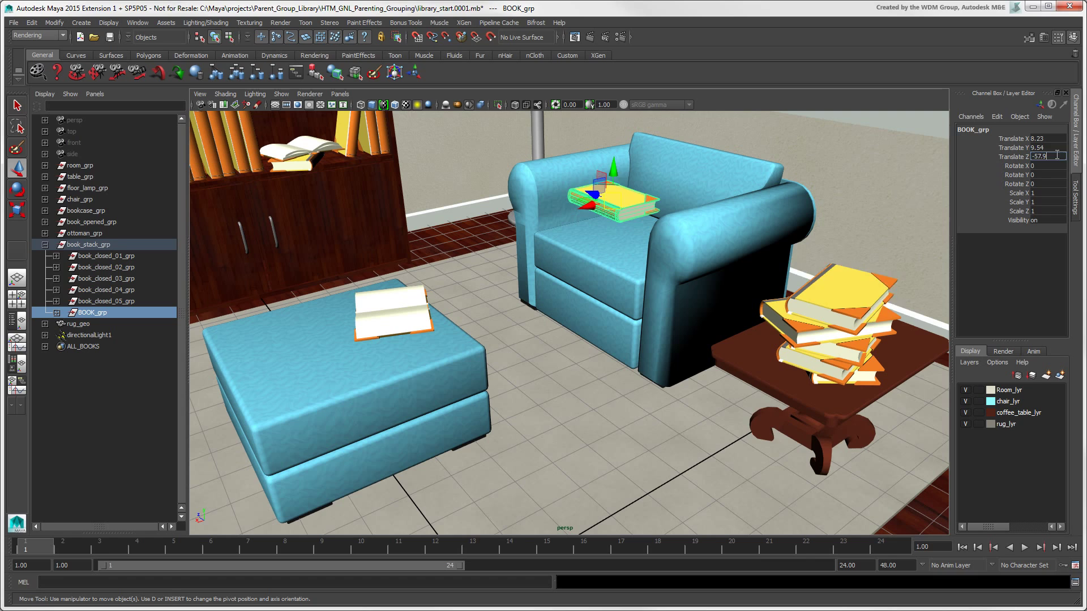
pyautogui.press('Return')
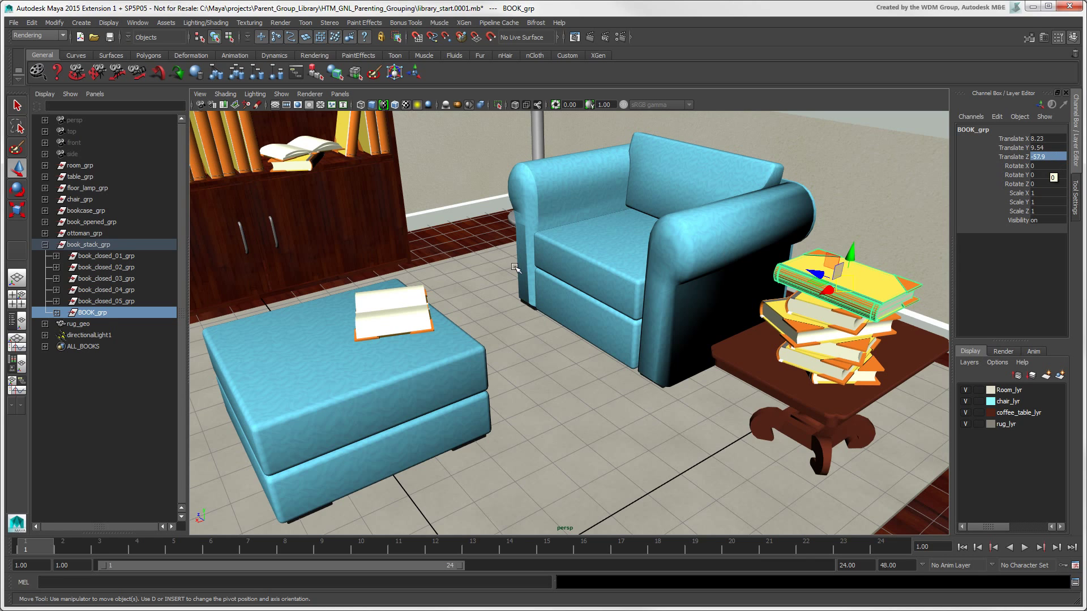
# Place book_stack_grp on the top shelf with Translate 0.6, 34.35, 113 and Rotate Y 70.
pyautogui.click(105, 246)
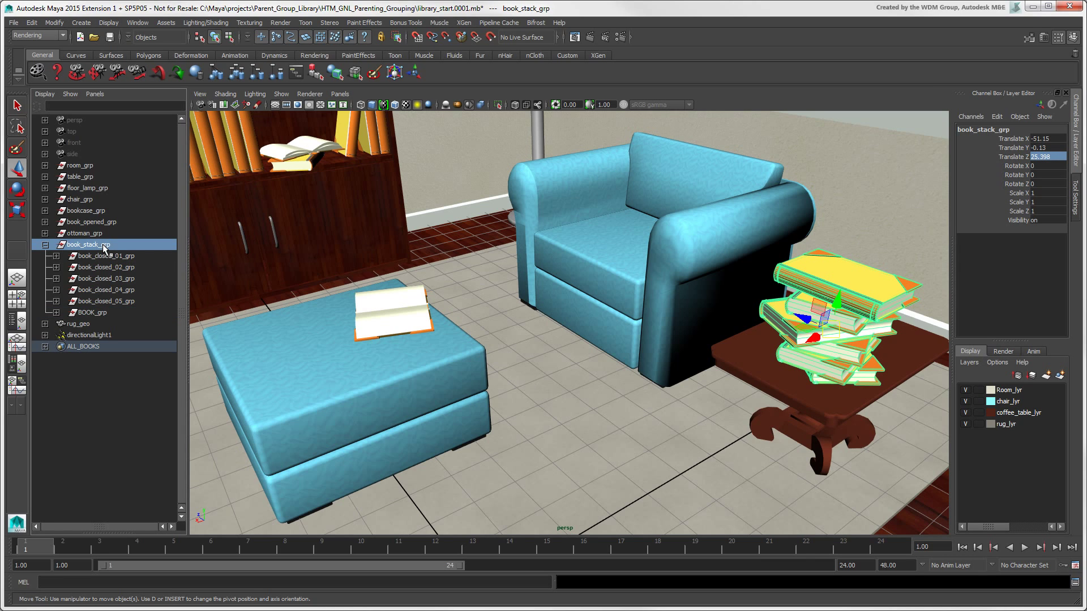
pyautogui.doubleClick(1059, 138)
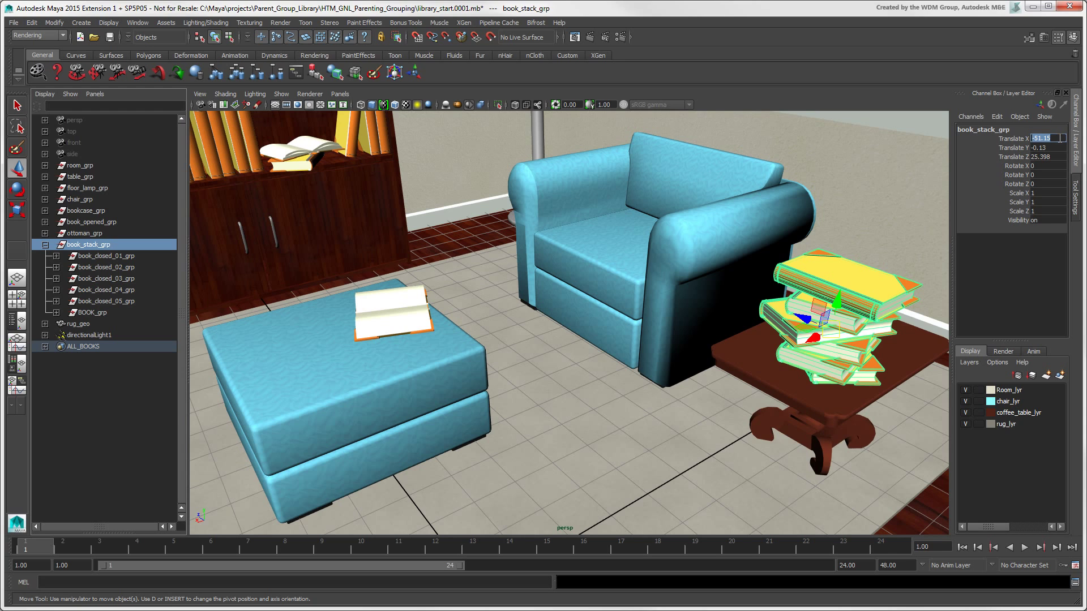
pyautogui.write('0.6')
pyautogui.press('Return')
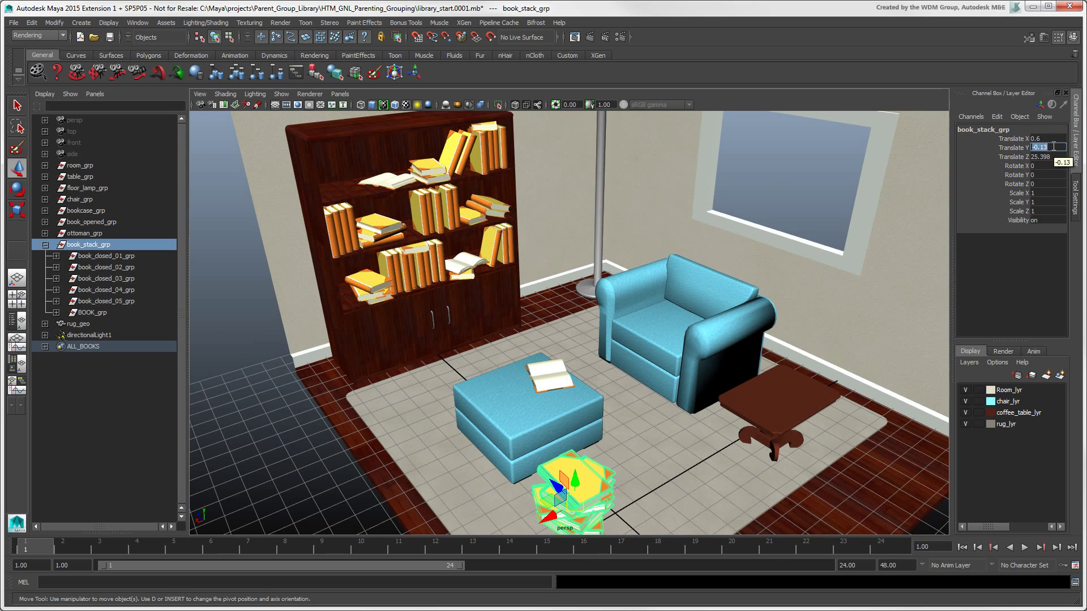
pyautogui.doubleClick(1041, 148)
pyautogui.write('34.35')
pyautogui.press('Return')
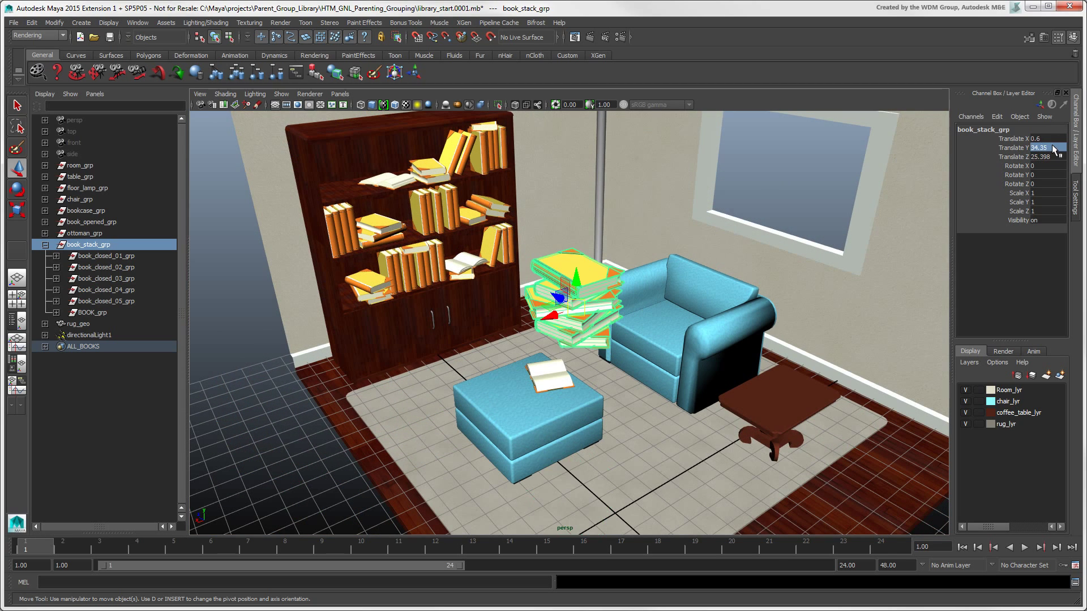
pyautogui.doubleClick(1054, 156)
pyautogui.write('113')
pyautogui.press('Return')
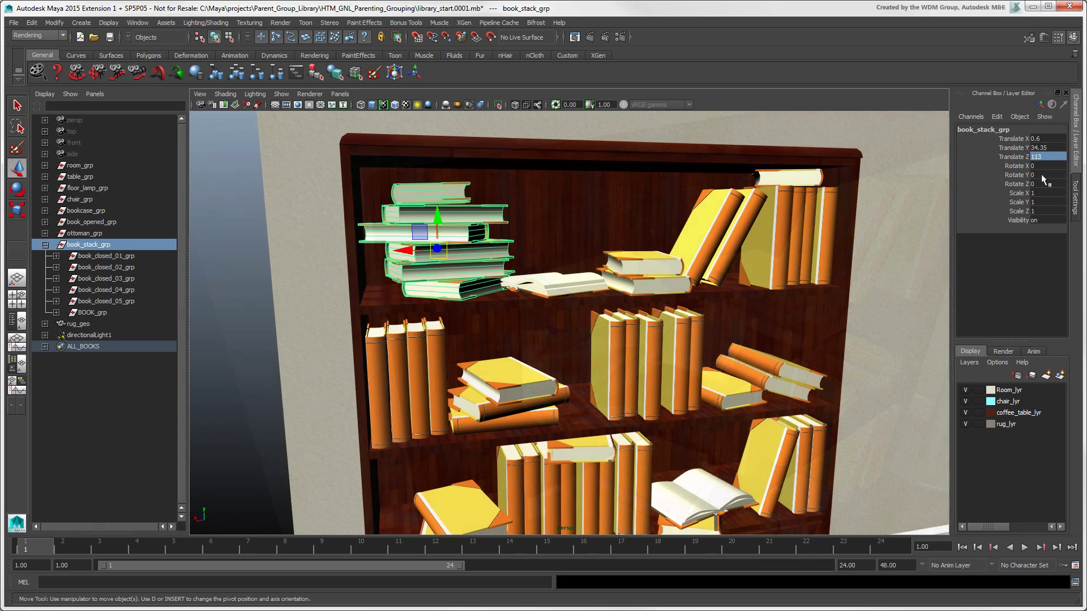
pyautogui.doubleClick(1042, 175)
pyautogui.write('70')
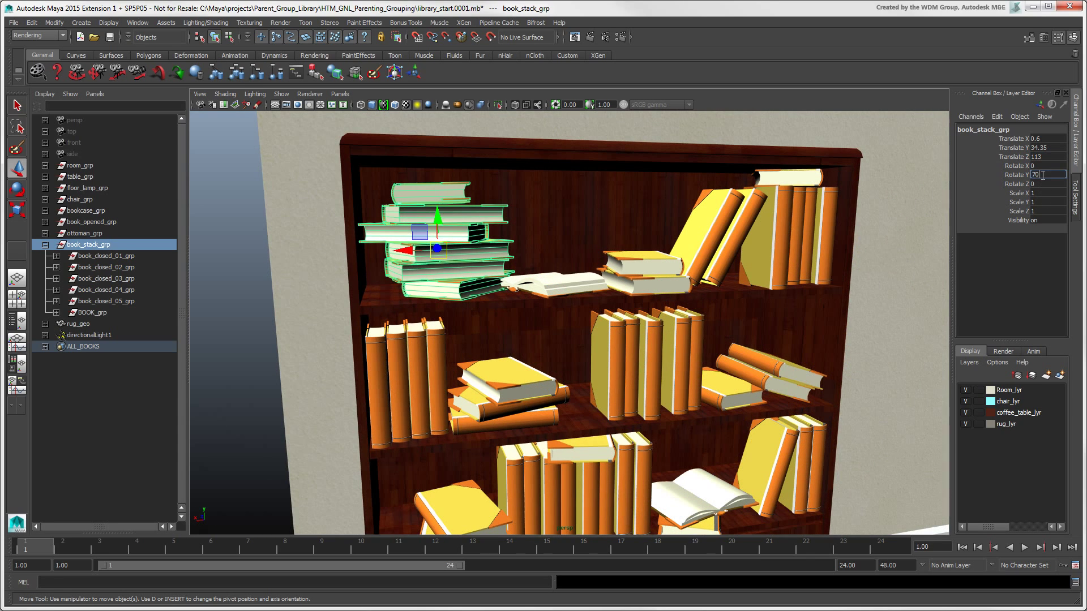
pyautogui.press('Return')
# Move BOOK_grp out of book_stack_grp to the top level of the Outliner.
pyautogui.keyDown('alt'); pyautogui.moveTo(618, 291); pyautogui.dragTo(593, 290); pyautogui.keyUp('alt')
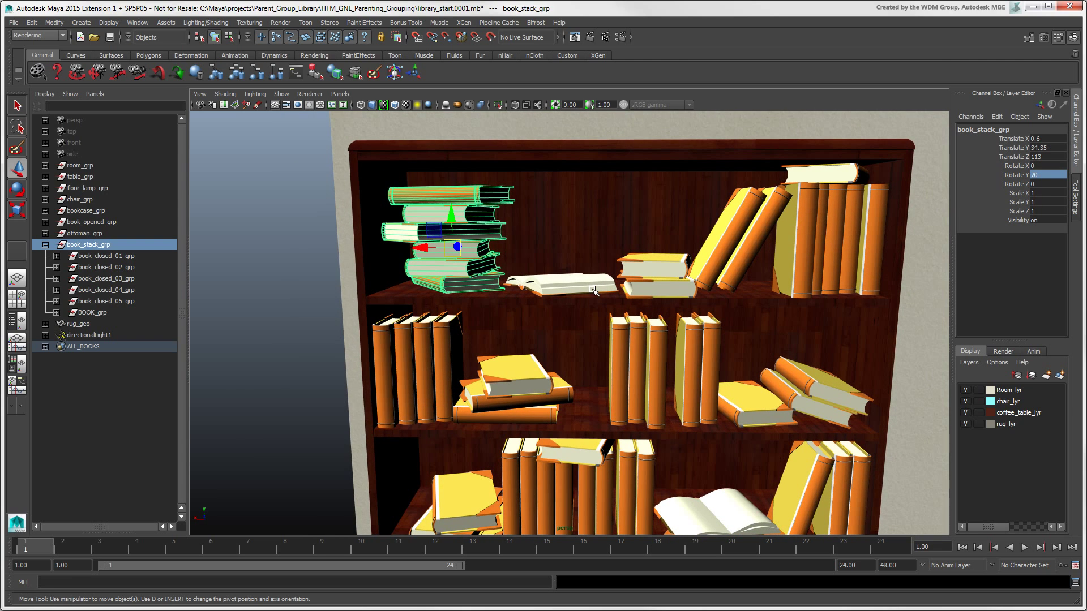
pyautogui.click(88, 315)
pyautogui.moveTo(88, 317); pyautogui.dragTo(86, 366, button='middle')
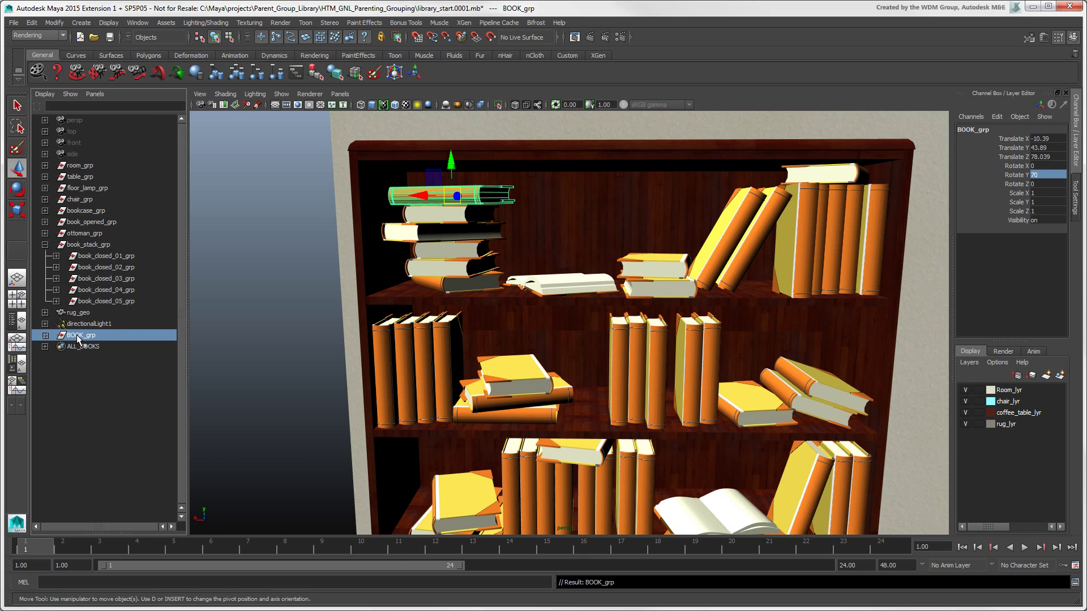
# Ungroup book_stack_grp with Edit > Ungroup, releasing its five closed-book groups.
pyautogui.click(83, 246)
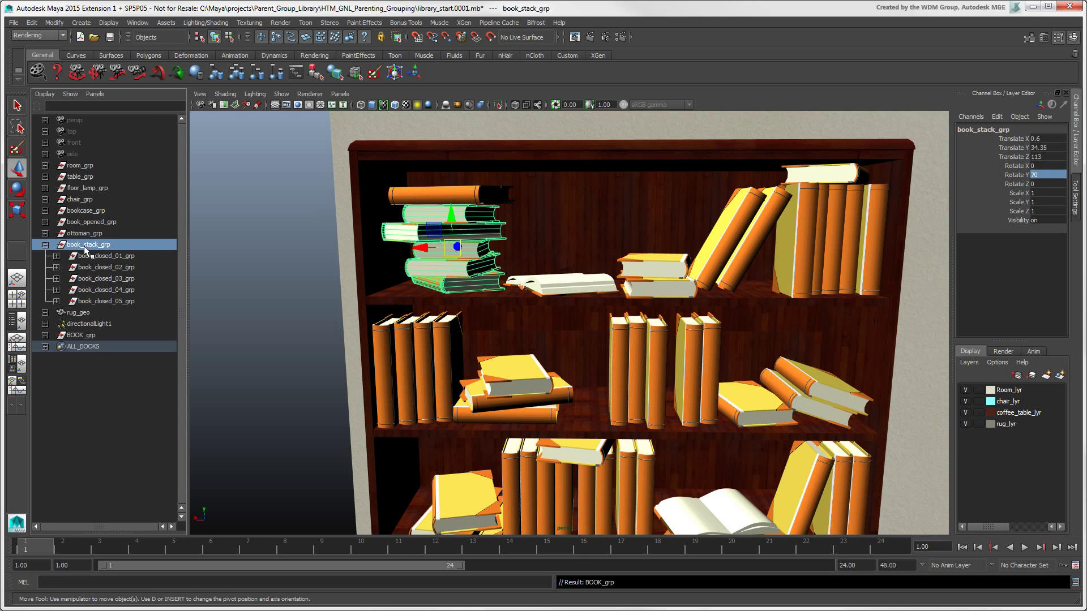
pyautogui.click(32, 23)
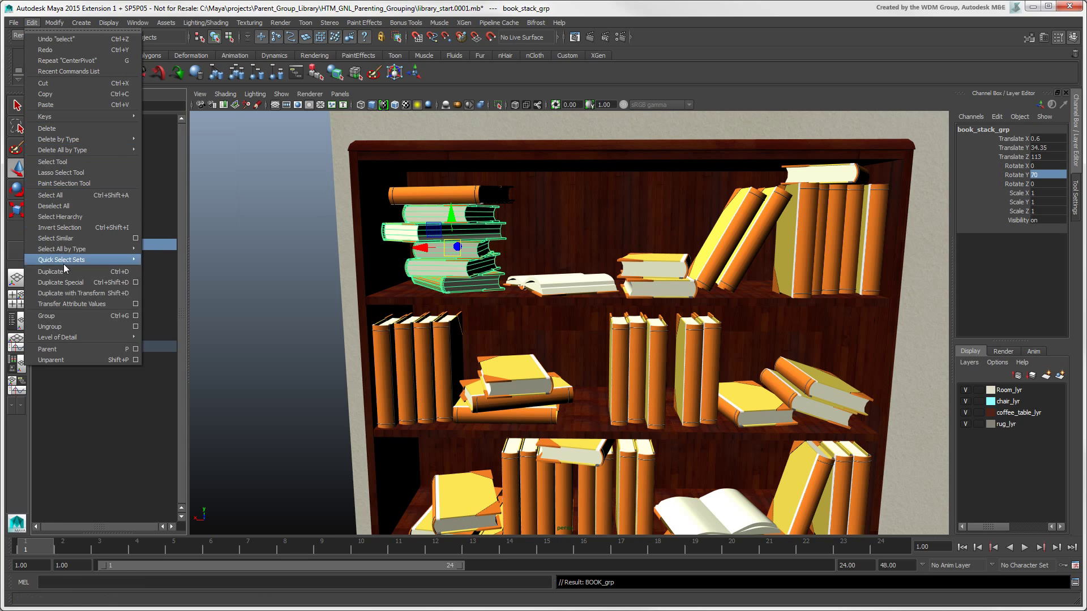
pyautogui.click(83, 328)
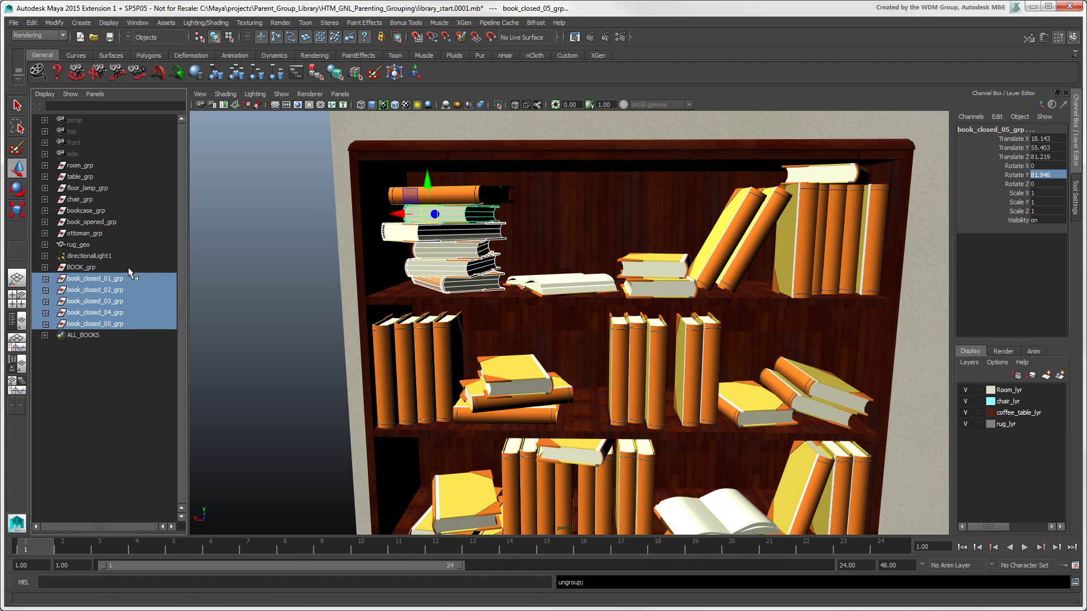
# Delete BOOK_grp and then undo the deletion to restore it.
pyautogui.click(77, 268)
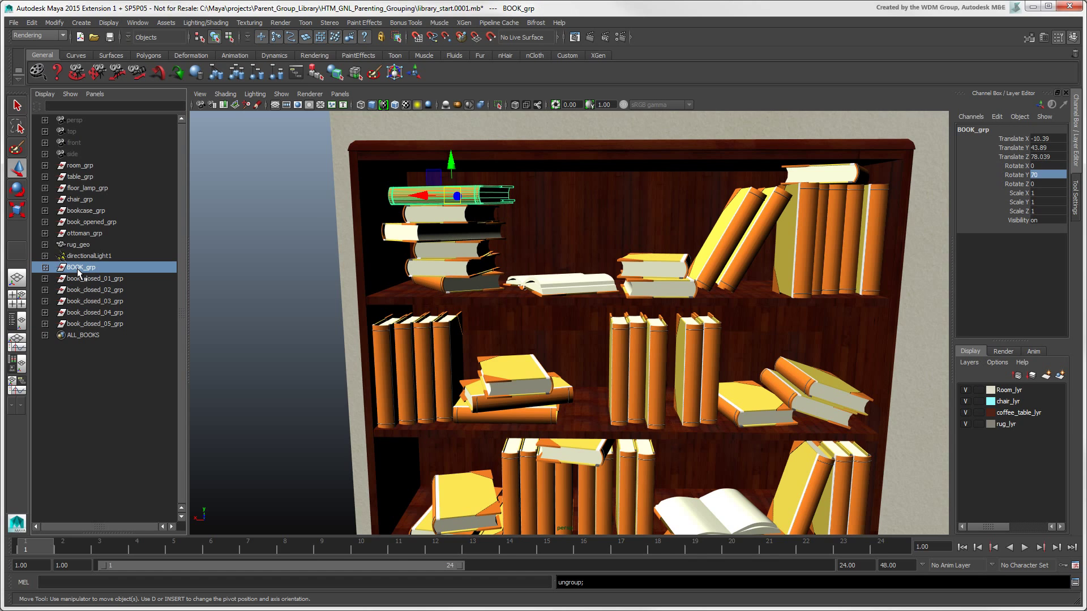
pyautogui.press('Delete')
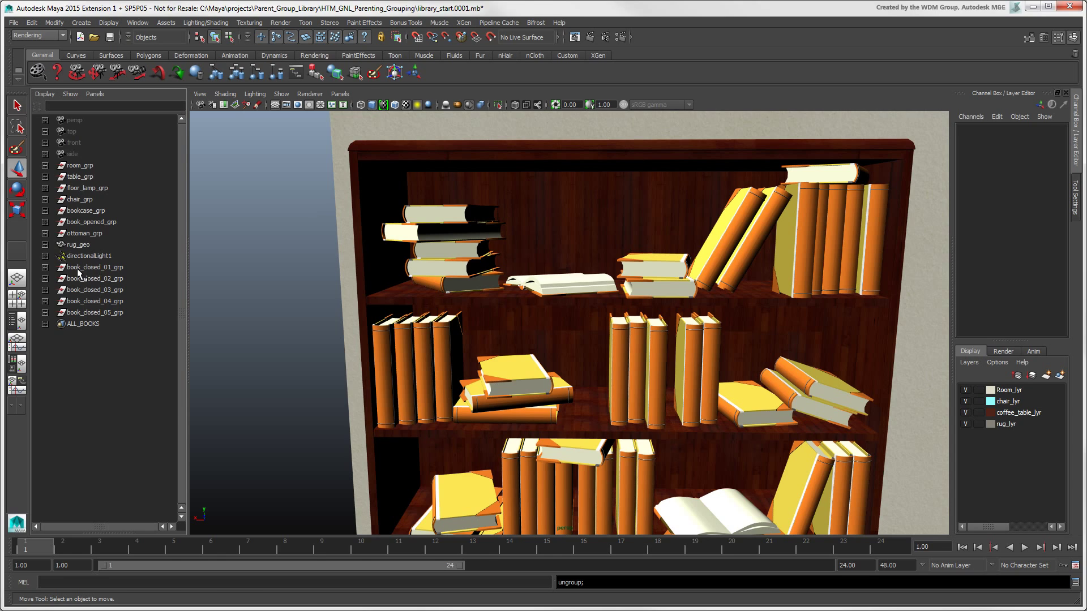
pyautogui.hotkey('ctrl', 'z')
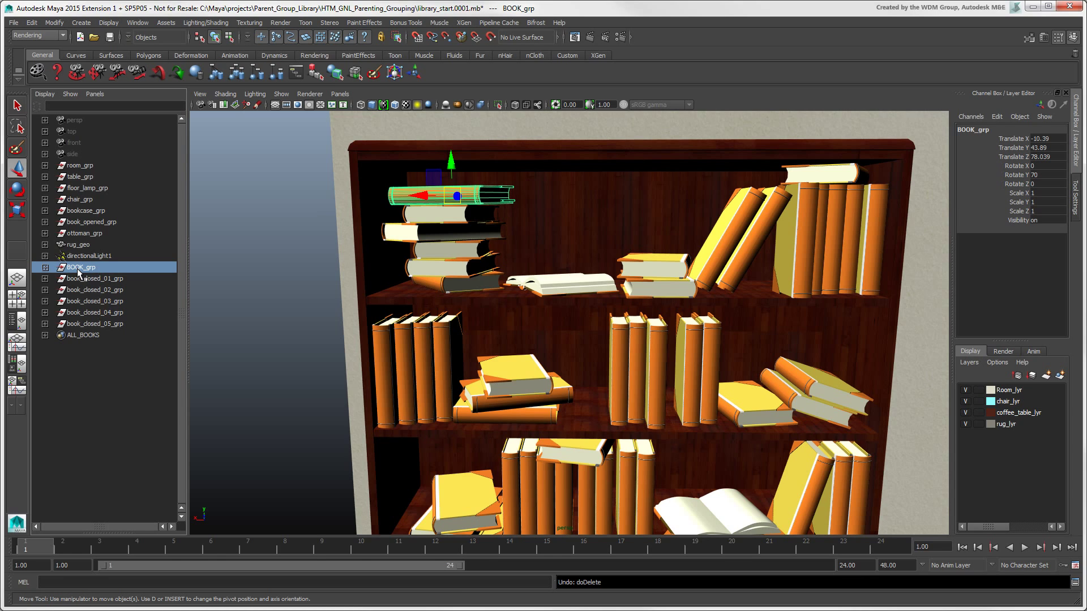